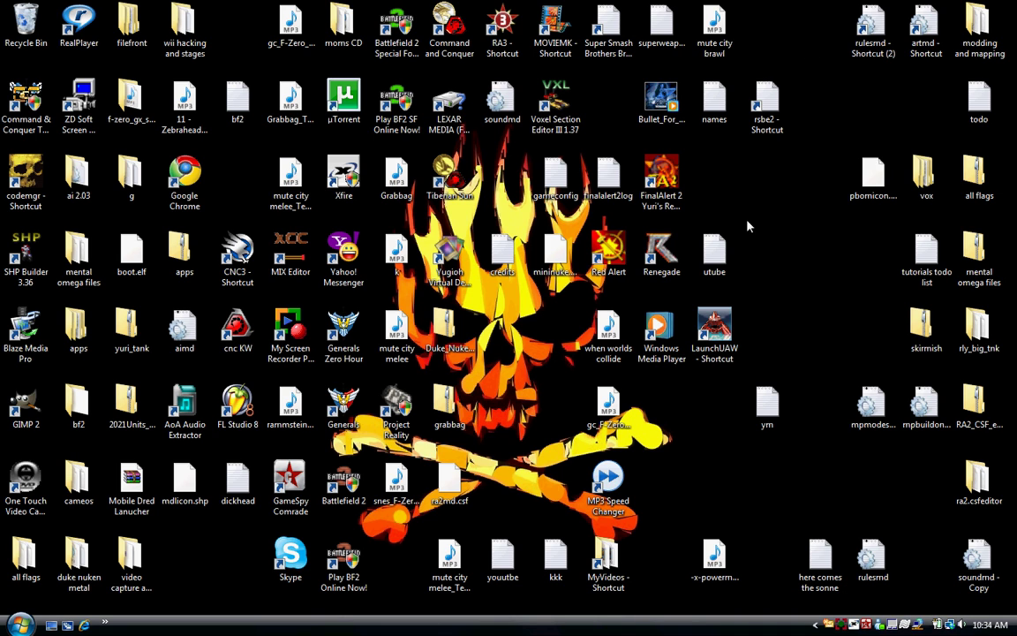
Browse to Local Disk (D:) and search it for "missile"
click(20, 624)
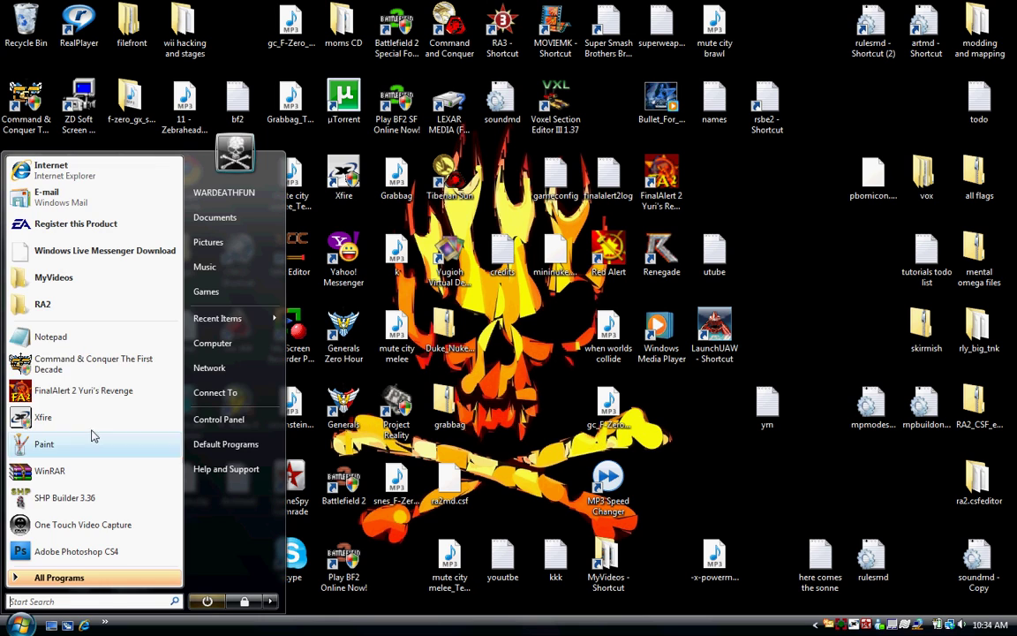
click(213, 344)
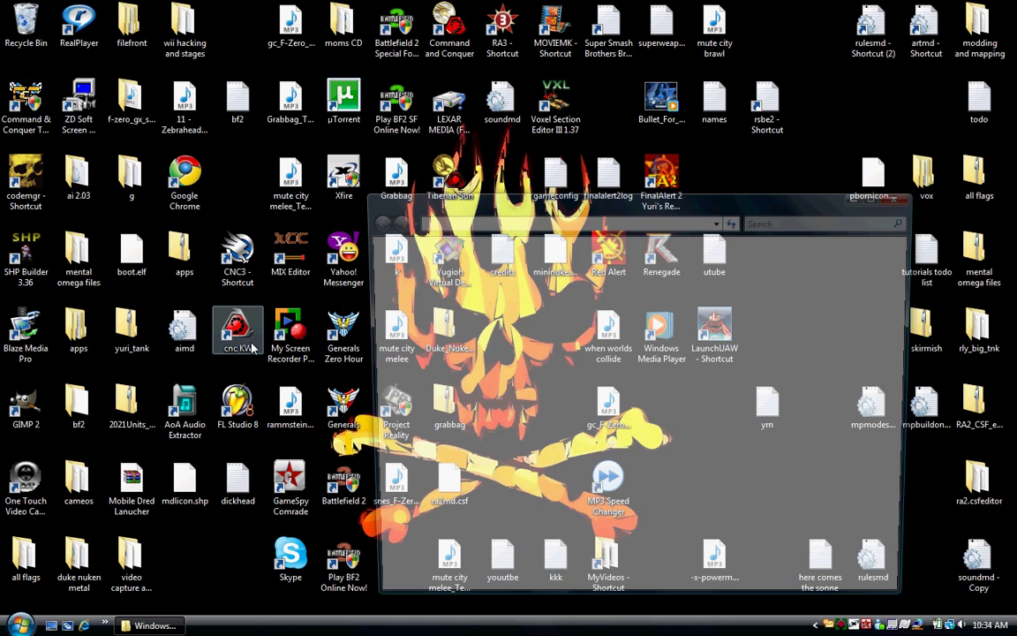
double_click(768, 309)
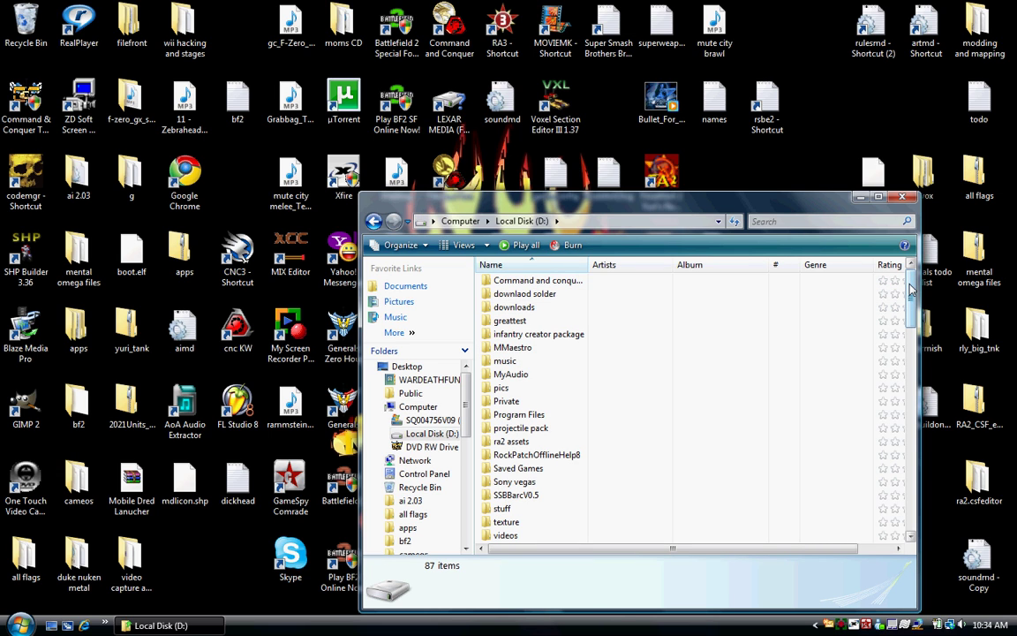
drag(911, 292, 911, 403)
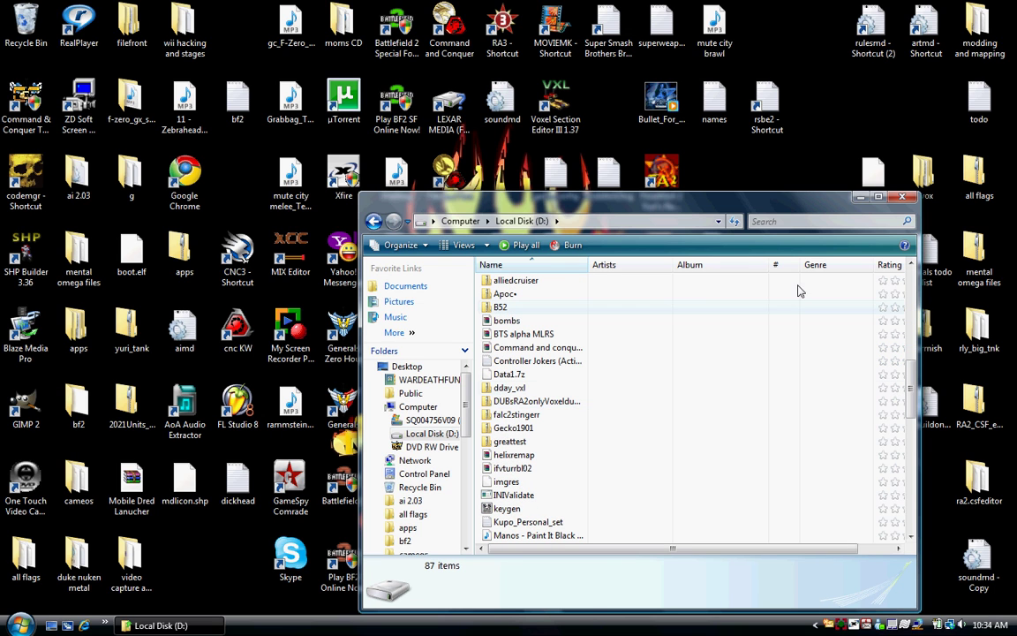
click(775, 235)
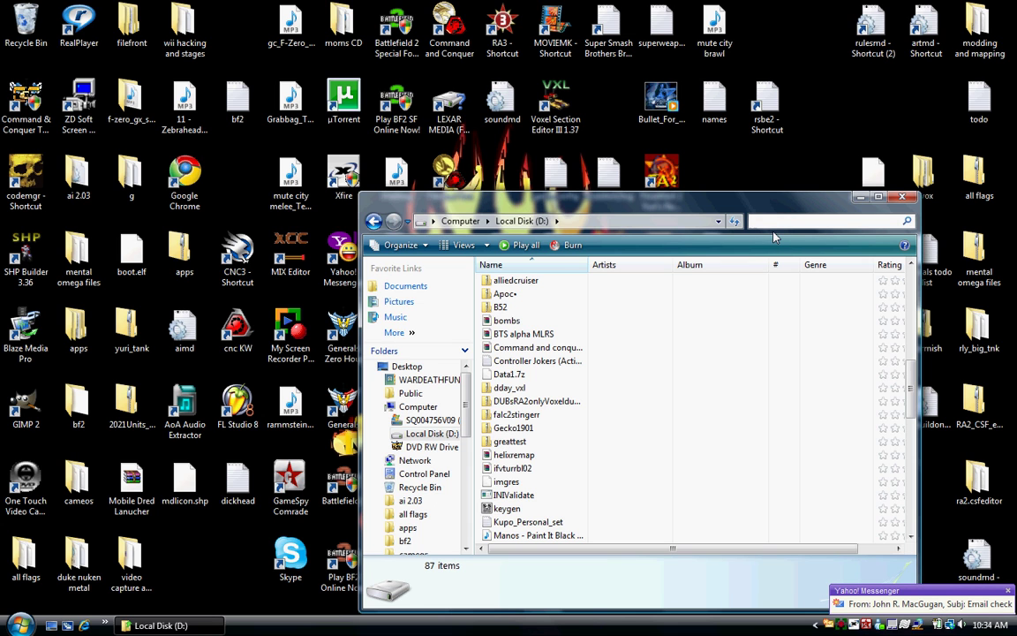
text(missile)
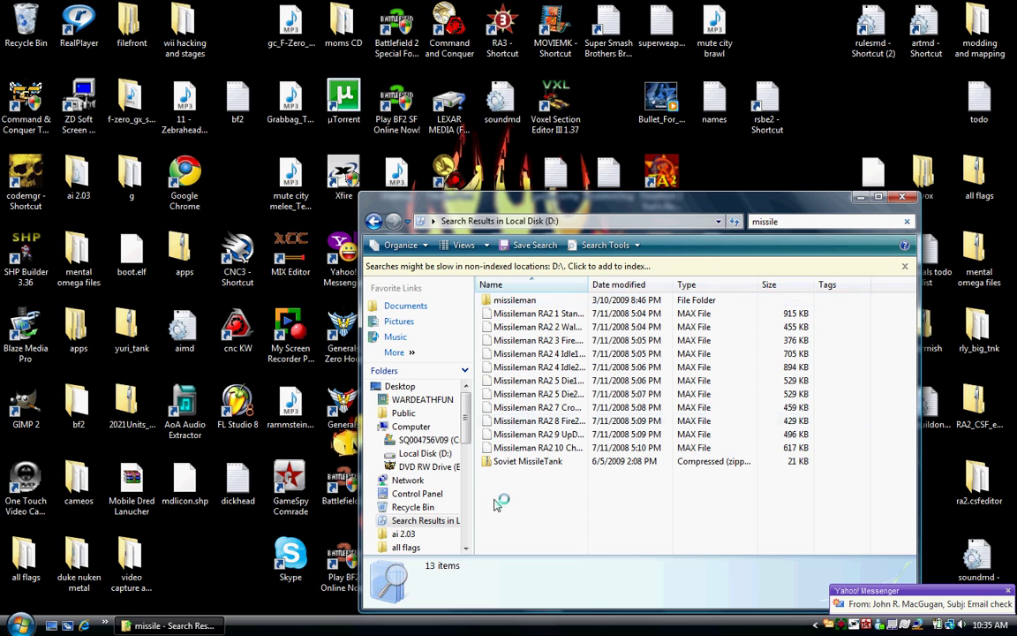
Open the Soviet MissileTank archive, highlight its four htk2 and htk2tur voxel files, and close the folder window
double_click(511, 462)
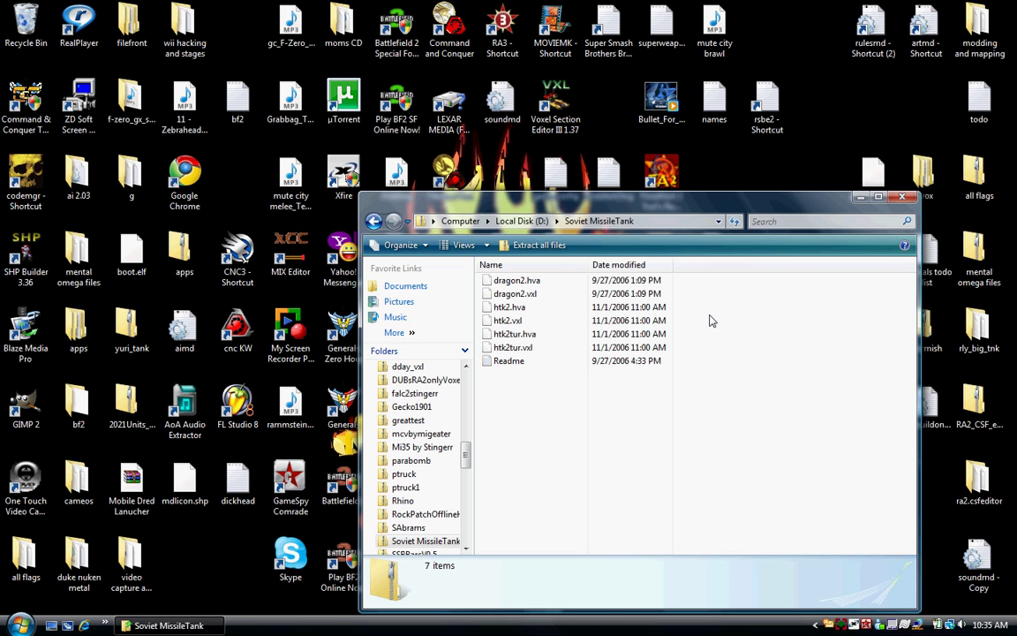
drag(694, 312, 72, 305)
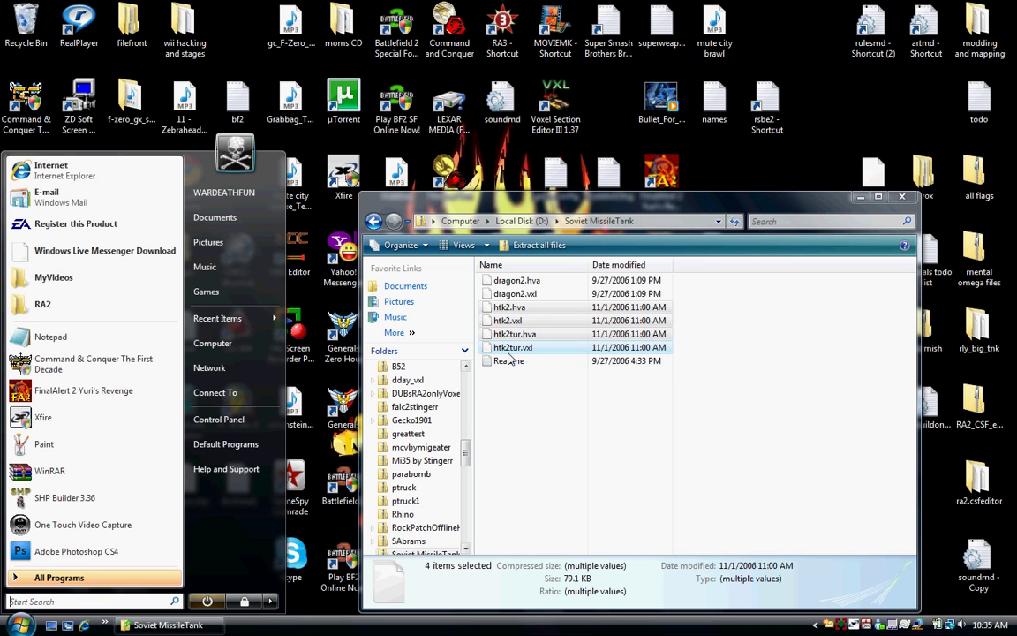
click(909, 196)
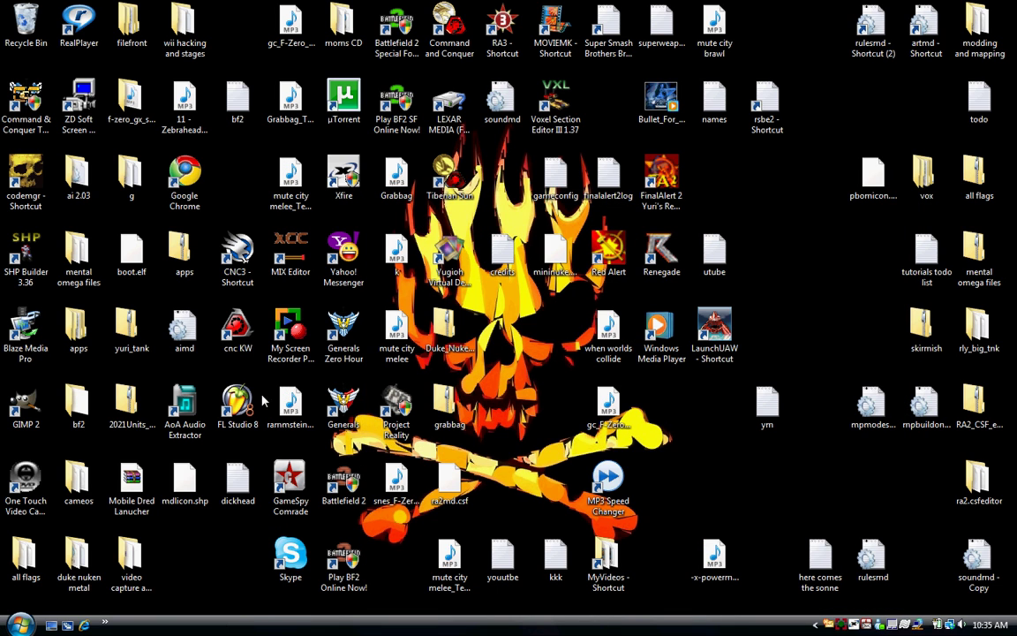
Open artmd in Notepad and find the Half Track section by searching for "htk]"
drag(830, 2, 795, 521)
double_click(918, 25)
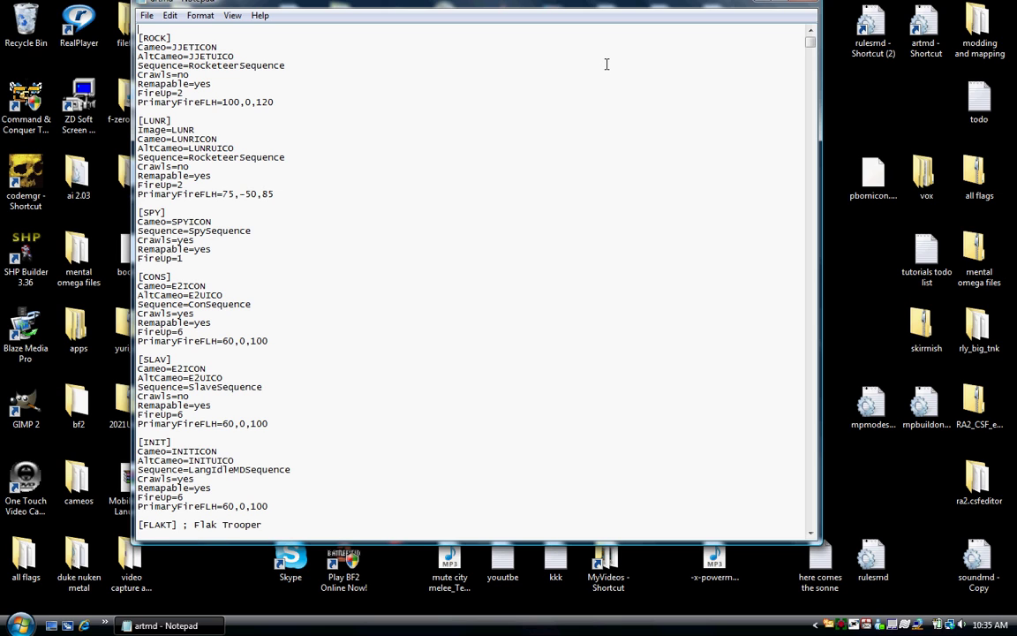
key(ctrl+f)
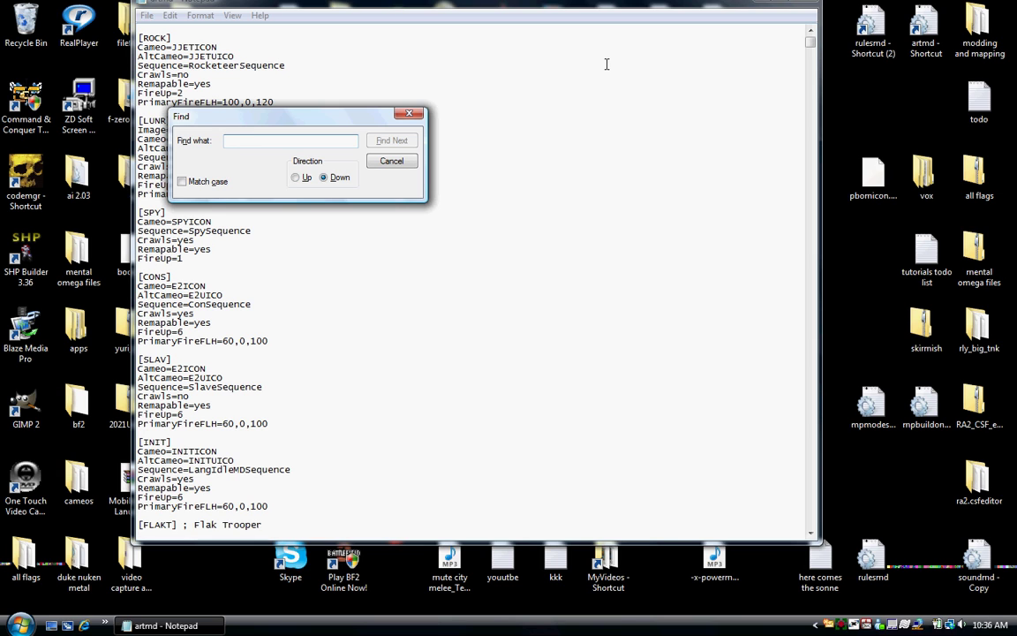
text(htk)
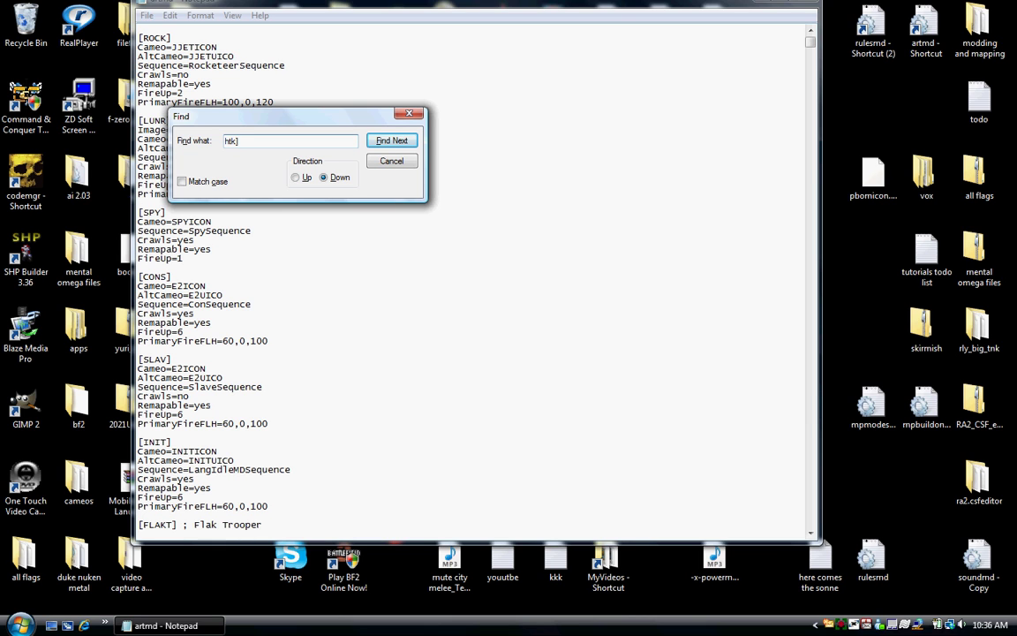
click(391, 138)
click(409, 114)
scroll(410, 111, down, 10)
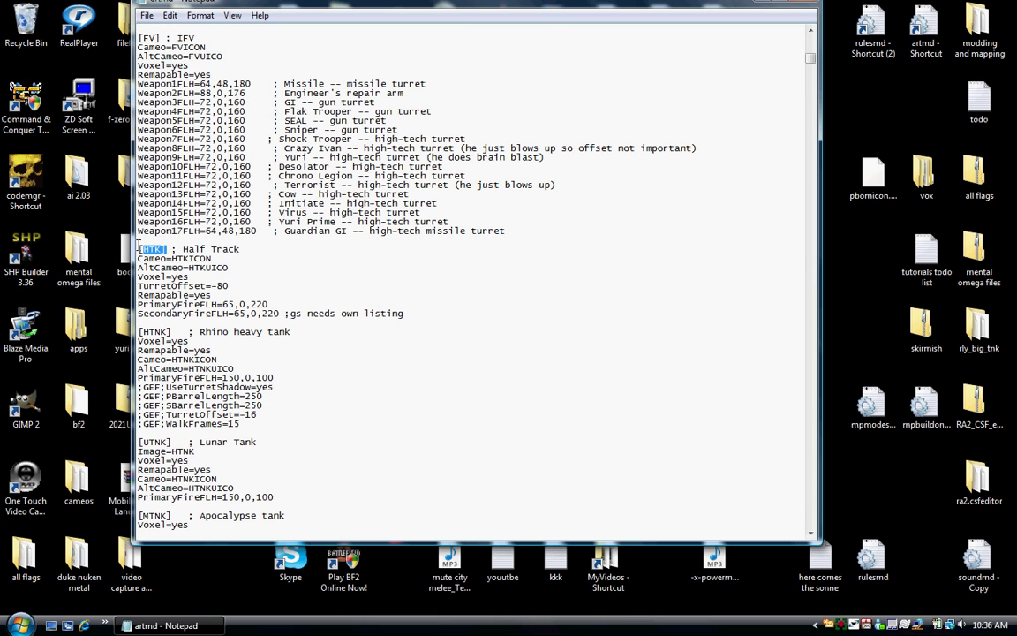
Copy the [HTK] Half Track section to the end of artmd, completing its SecondaryFireFLH value as 65,0,220
drag(138, 249, 277, 309)
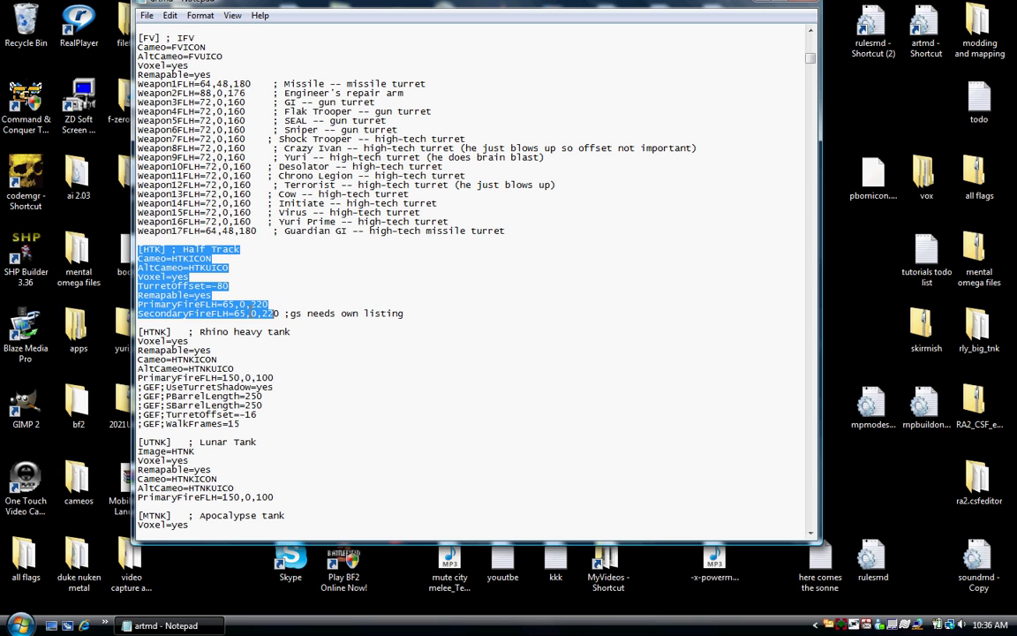
right_click(239, 310)
click(265, 354)
drag(809, 59, 809, 543)
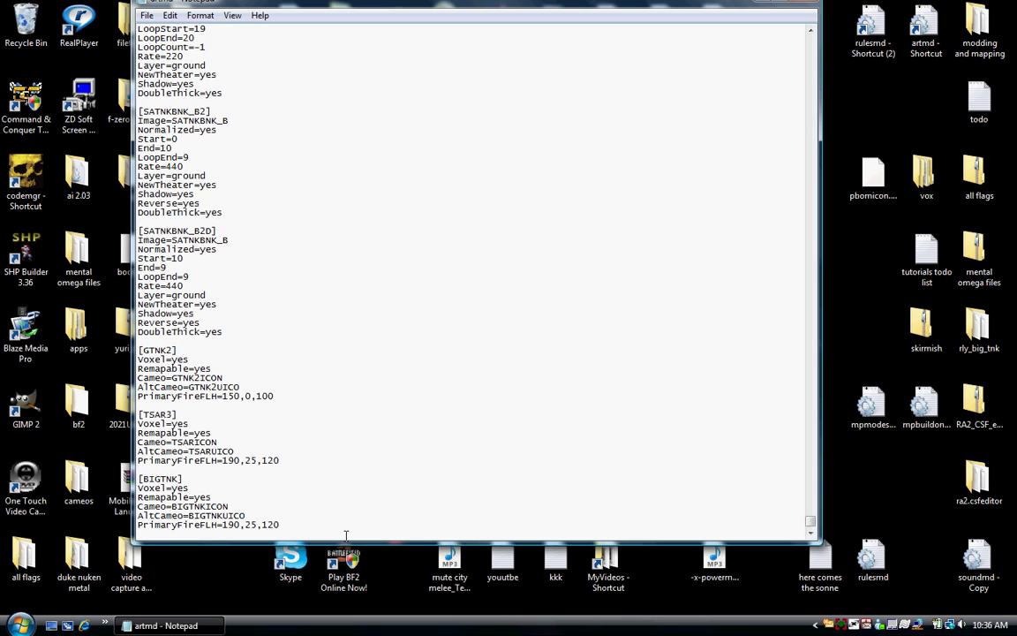
key(Return)
key(Return)
key(ctrl+v)
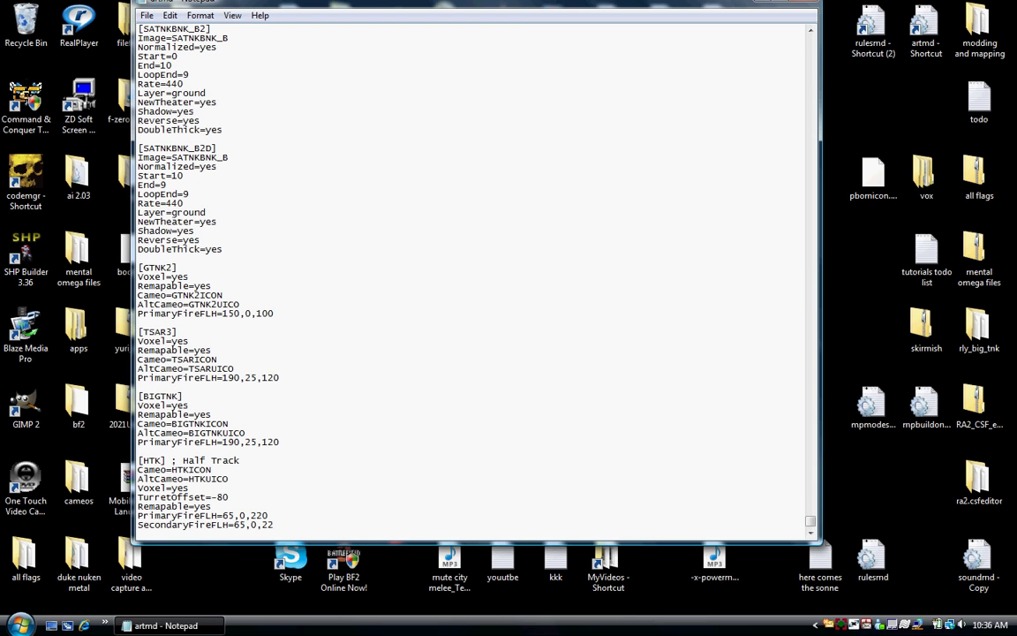
text(0)
Change the copied section's header to [HTK2] without the Half Track comment, then save and close artmd
drag(240, 460, 158, 458)
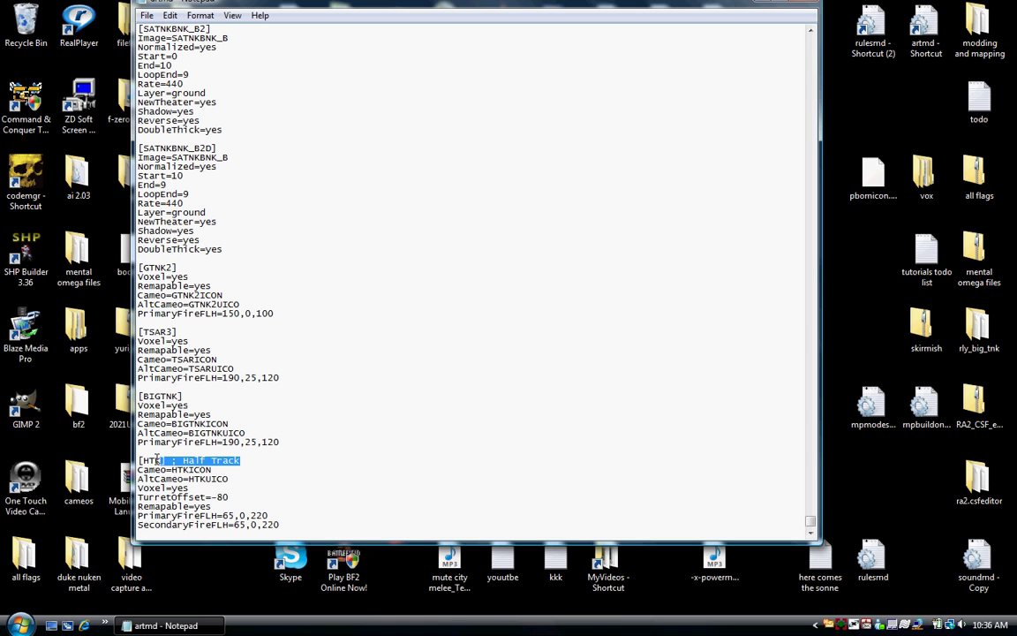
key(Delete)
text(2])
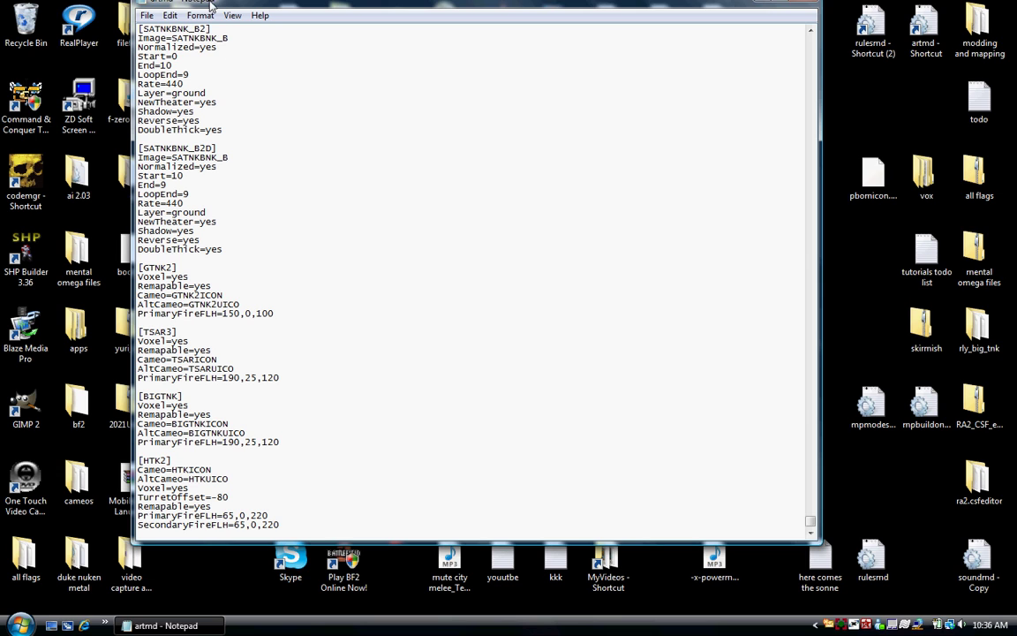
click(145, 15)
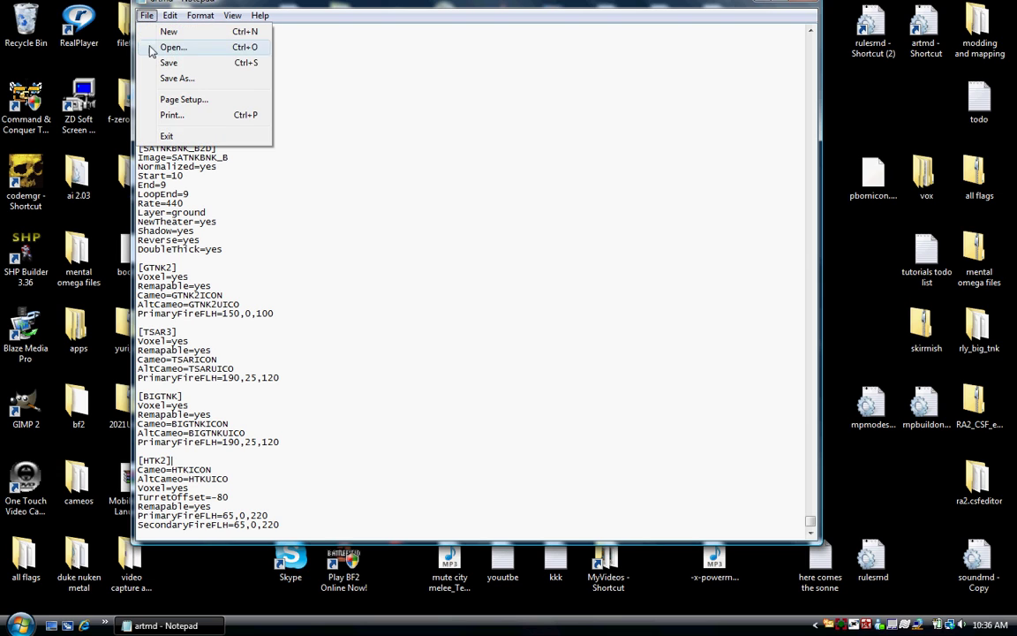
click(144, 62)
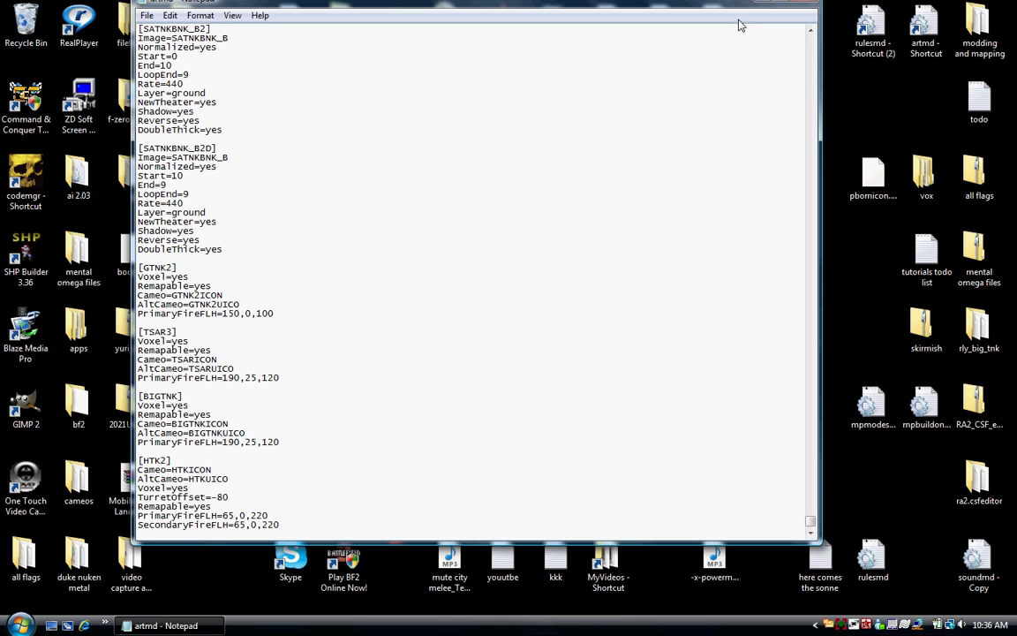
click(799, 5)
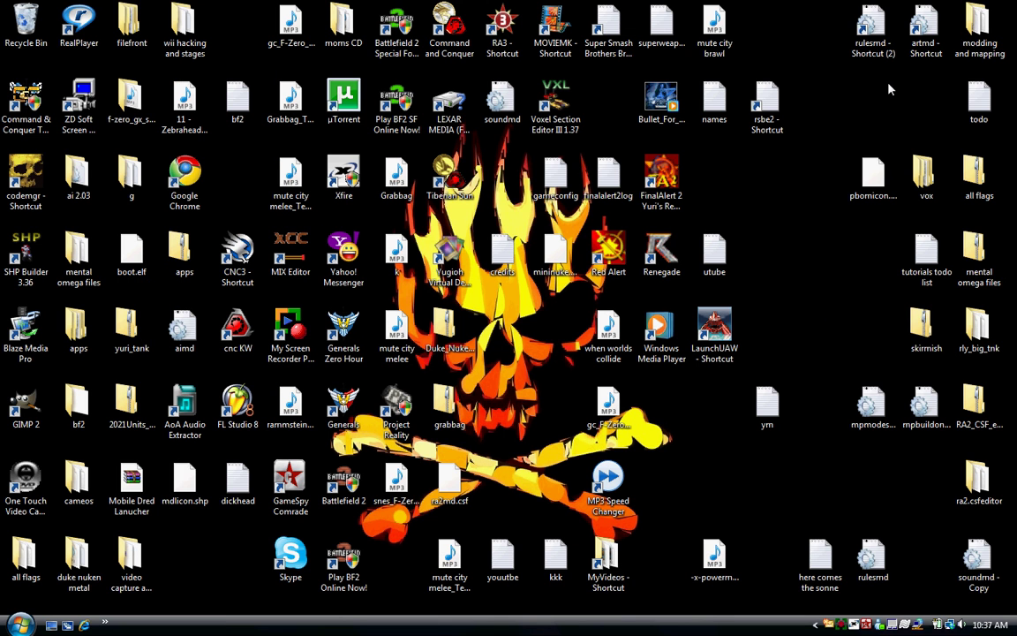
Open rulesmd in Notepad and find the Rhino Heavy Tank section by searching for "htnk]"
double_click(870, 31)
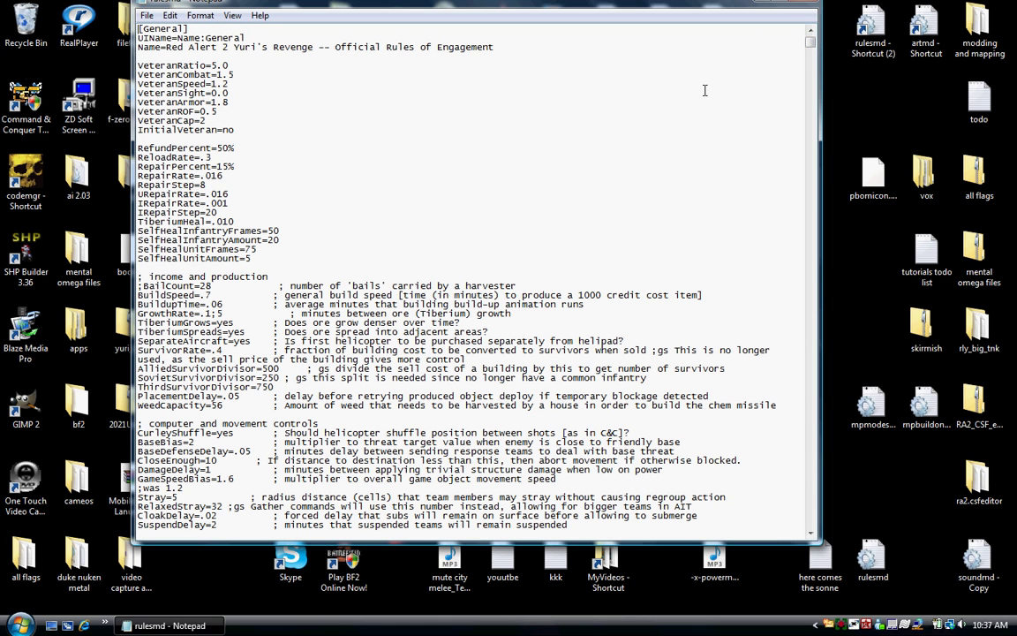
key(ctrl+f)
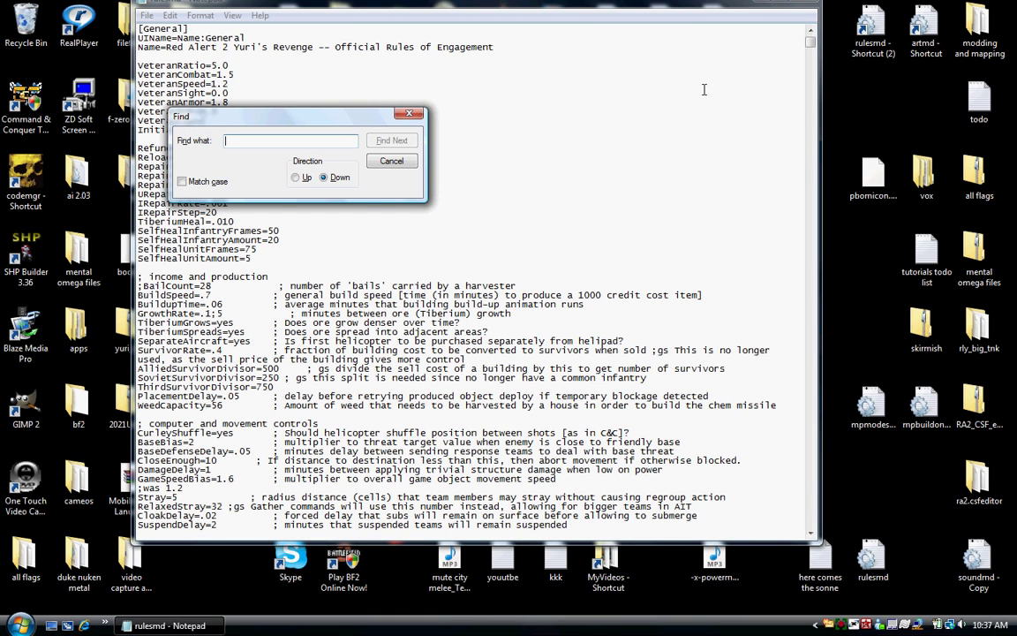
text(htnk)
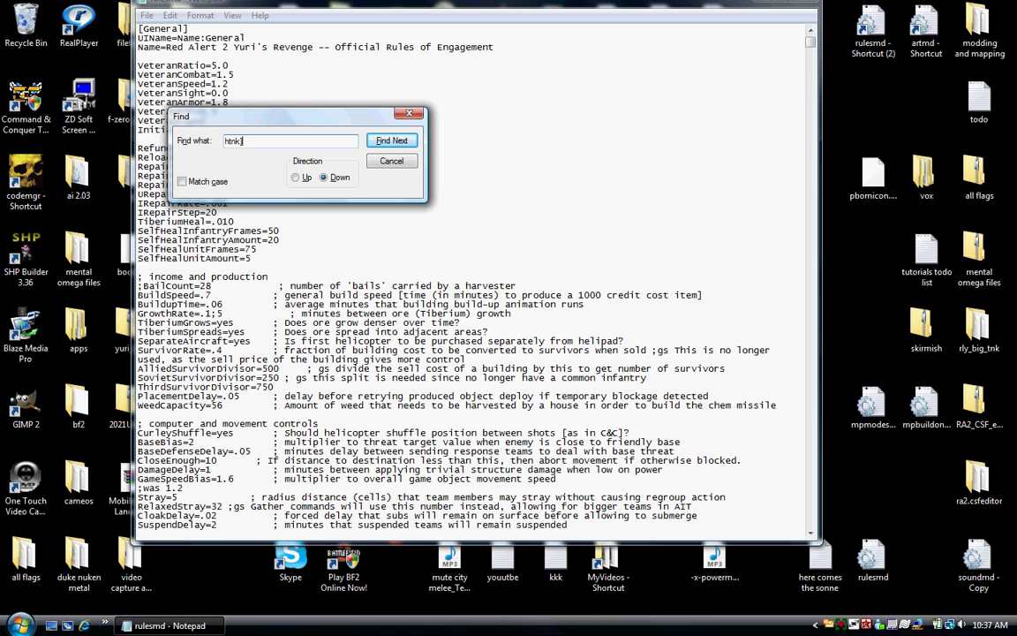
text(])
key(Return)
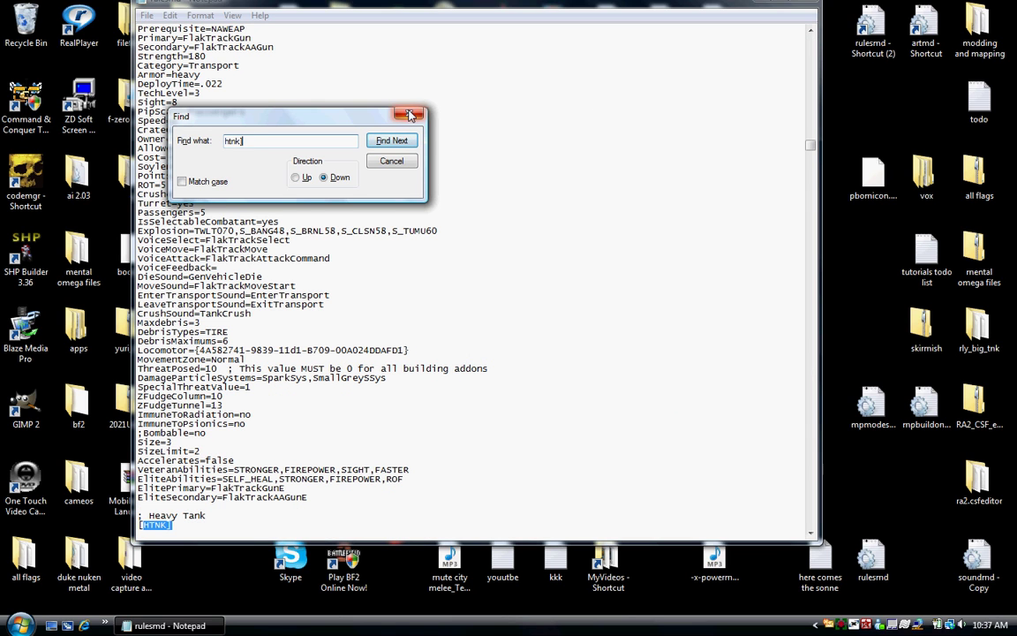
click(391, 160)
scroll(228, 389, down, 6)
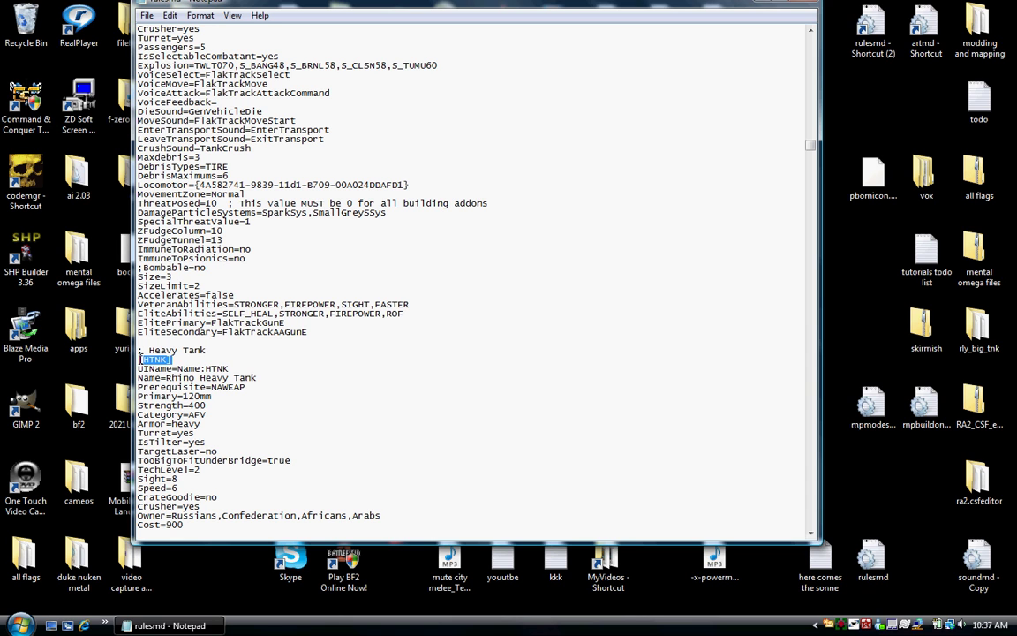
Copy the whole [HTNK] section, through BuildTimeMultiplier=1.5, to the end of rulesmd after a blank line
drag(138, 360, 270, 360)
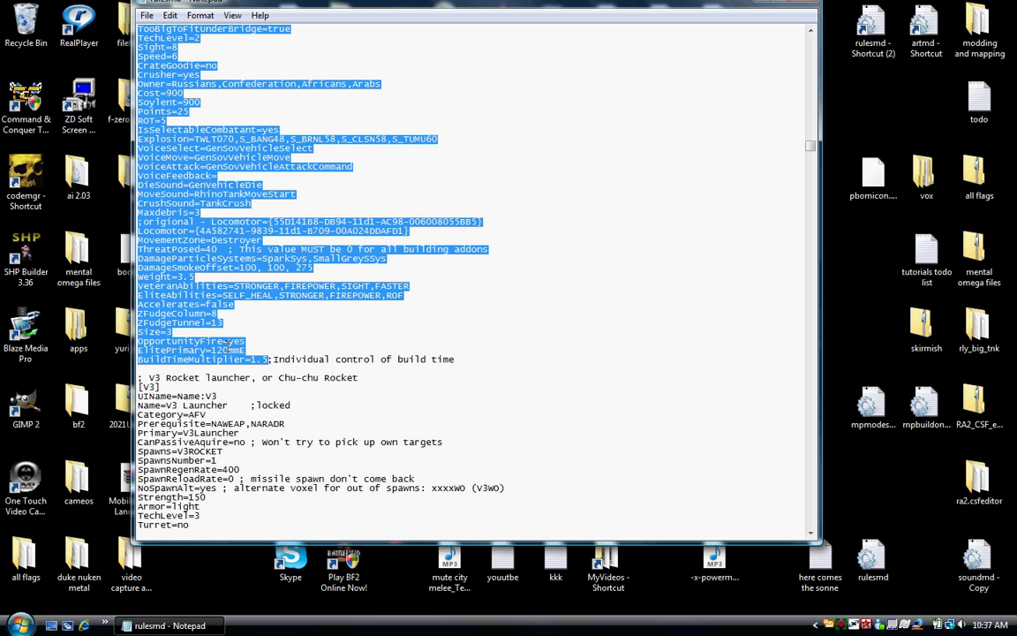
right_click(162, 277)
click(190, 319)
key(ctrl+End)
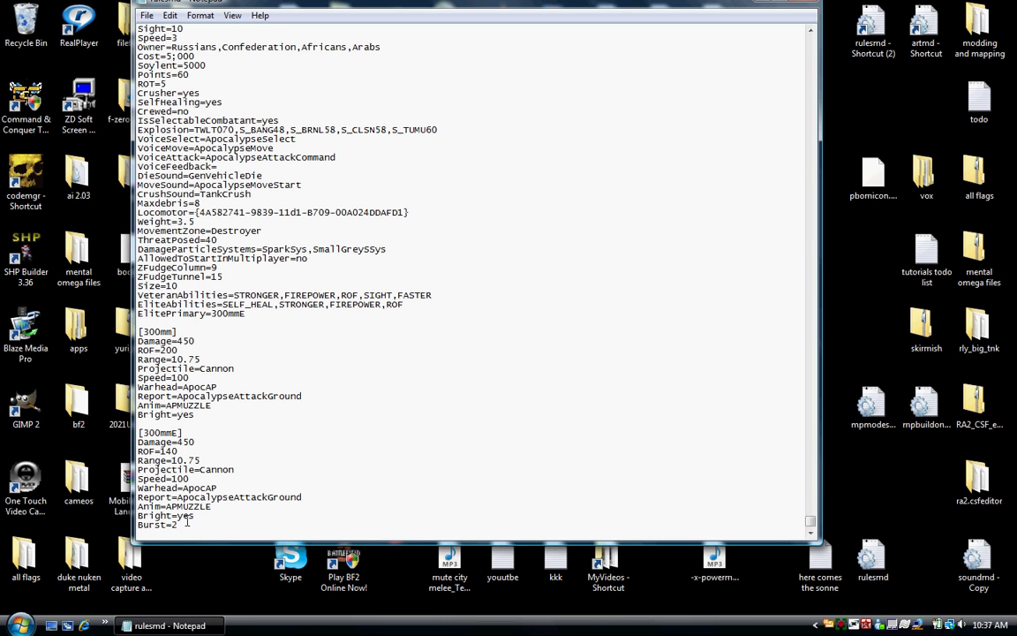
key(Return)
key(Return)
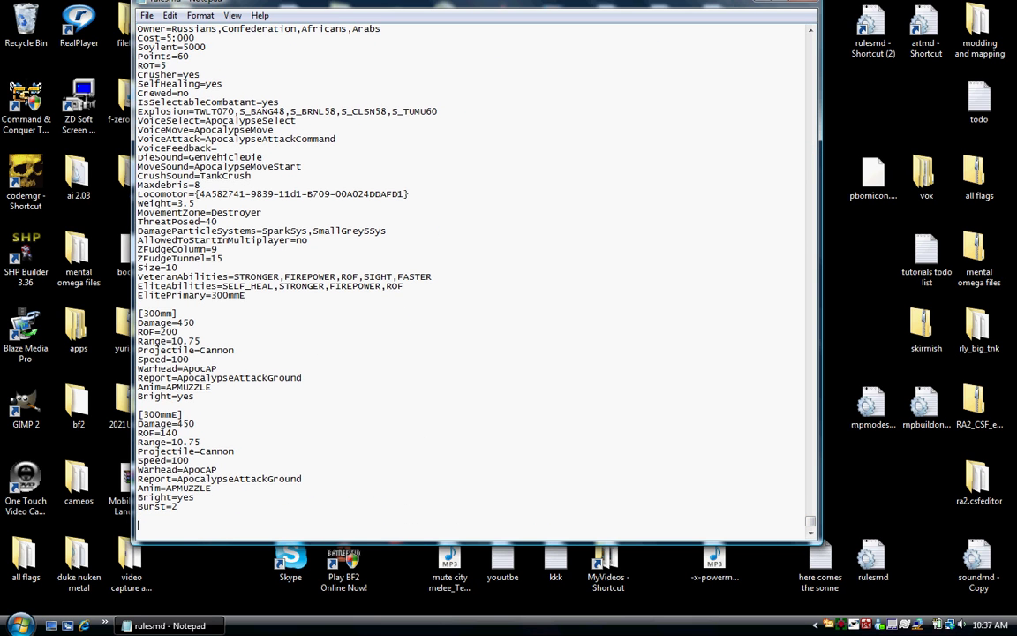
key(ctrl+v)
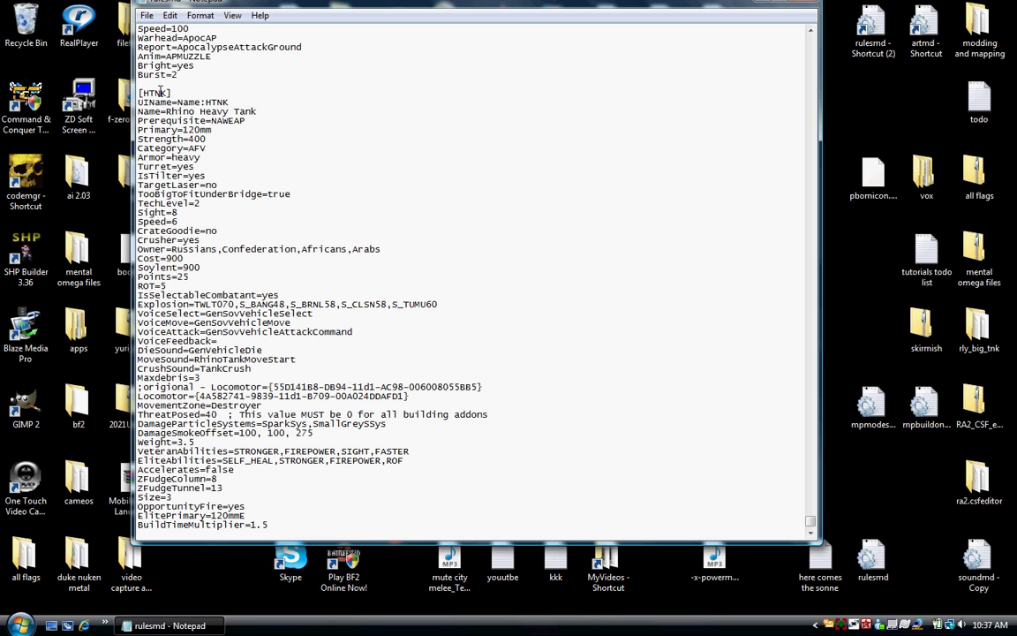
Rename the header of the copied Rhino Heavy Tank section to [HTK2]
scroll(161, 89, up, 2)
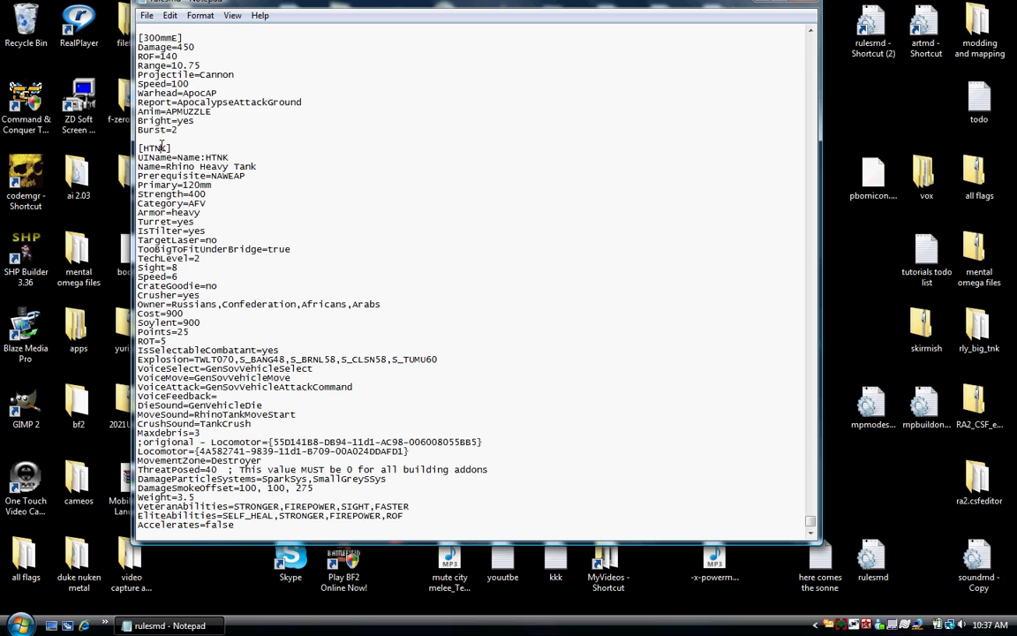
key(BackSpace)
text(2)
click(178, 152)
key(Return)
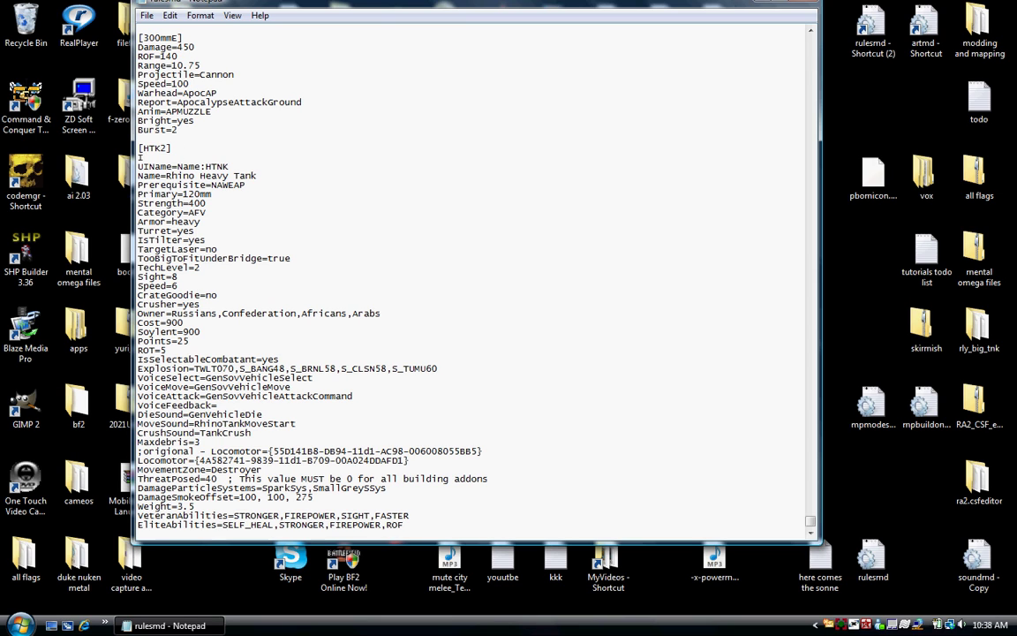
text(Imag)
key(BackSpace)
key(BackSpace)
key(BackSpace)
key(BackSpace)
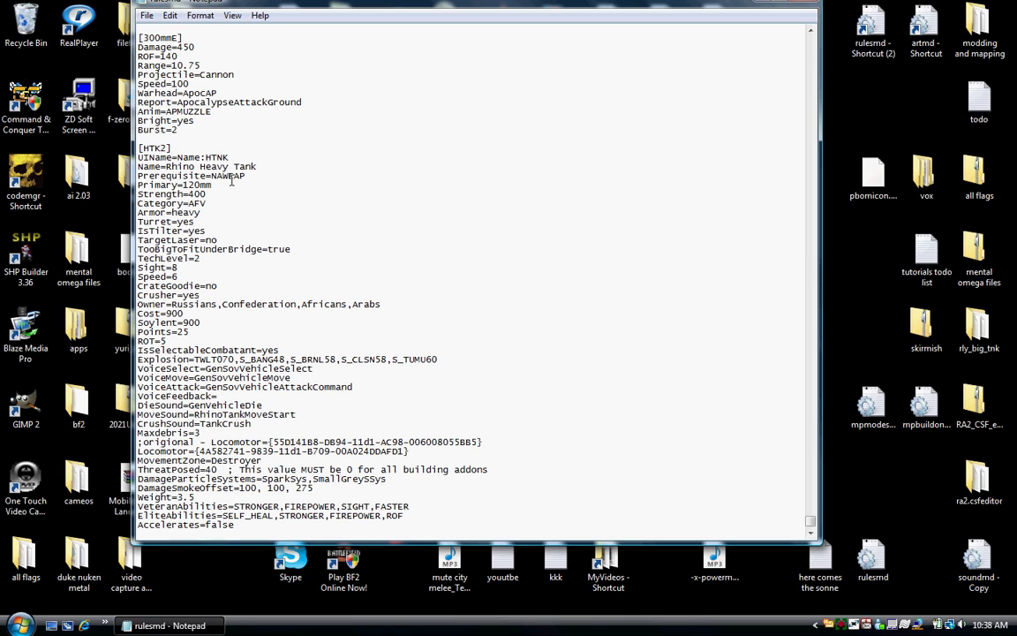
Find the vehicle type list in rulesmd by searching from the beginning of the file for "vehicletype"
scroll(300, 227, down, 2)
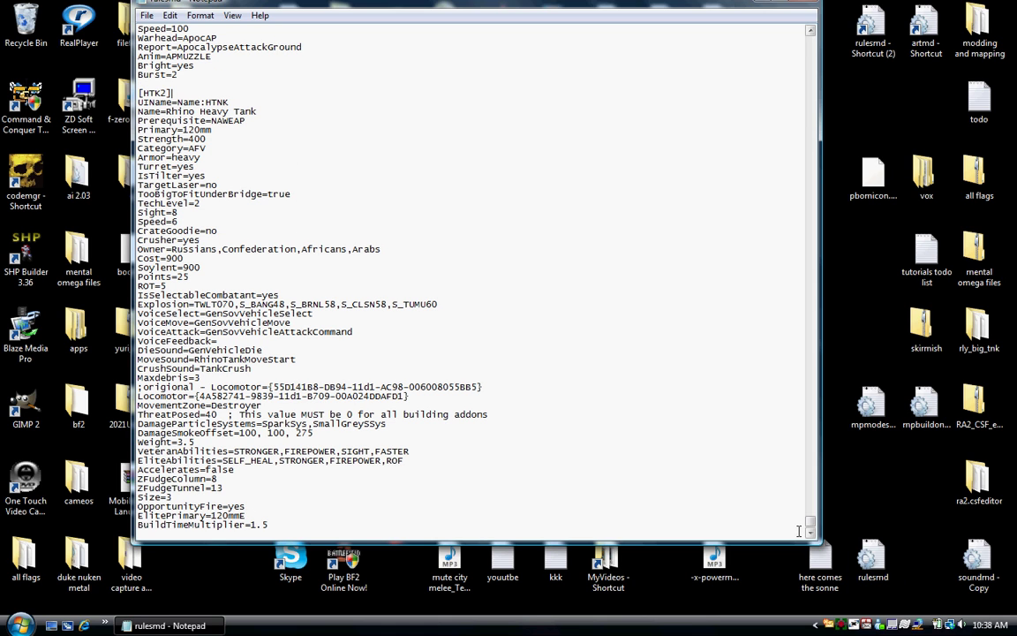
drag(810, 522, 812, 43)
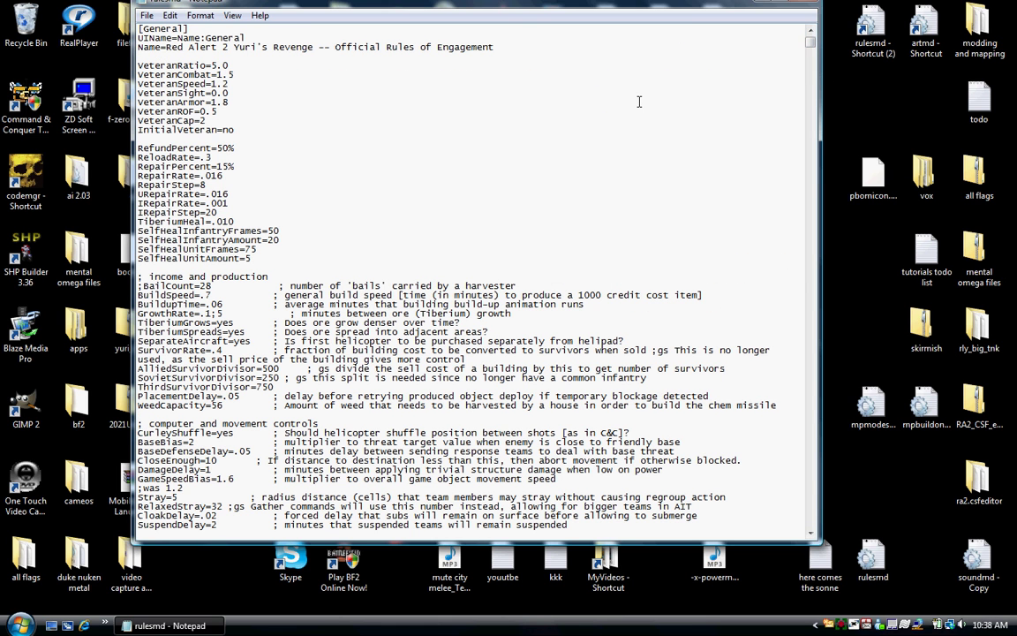
key(ctrl+f)
text(v)
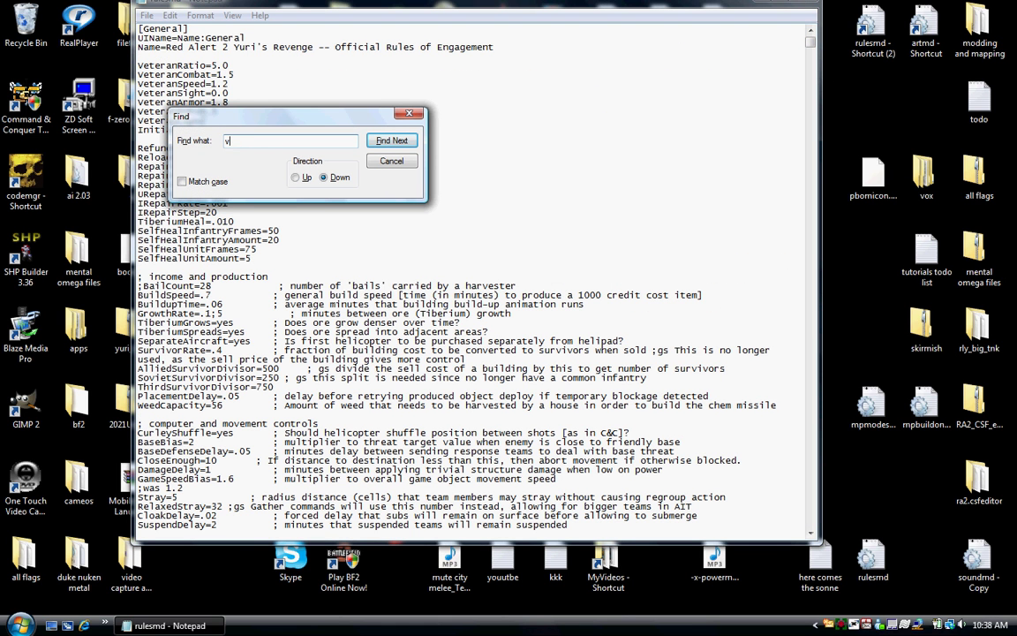
text(ehic)
text(cletype)
key(Return)
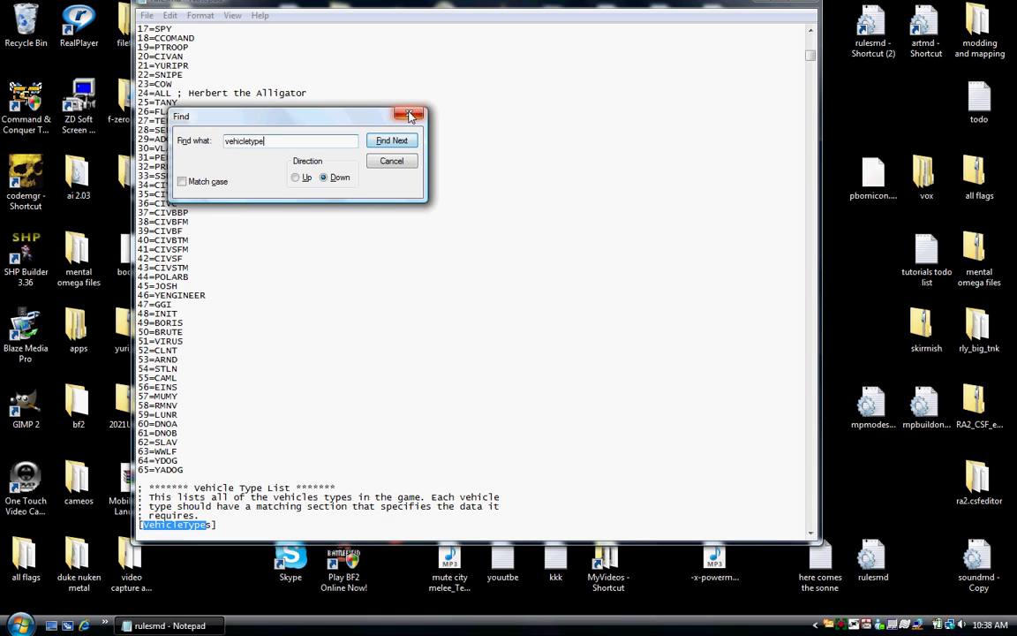
key(Escape)
Add the entry N14=HTK2 on a new line after N13=BIGTNK in the [VehicleTypes] list
scroll(332, 286, down, 2)
scroll(331, 285, down, 14)
scroll(212, 301, up, 2)
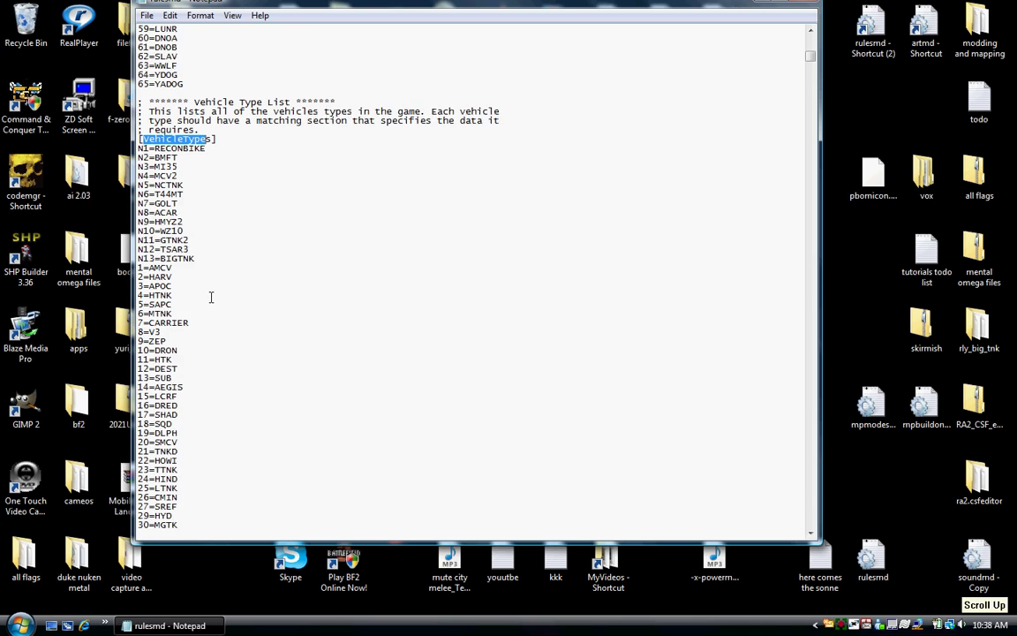
scroll(221, 218, down, 2)
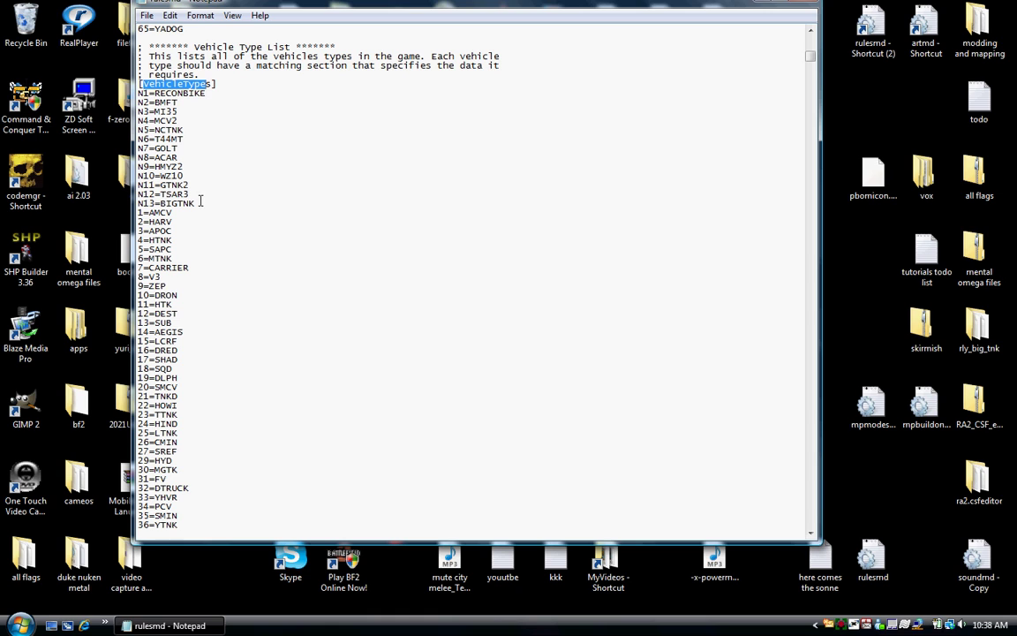
click(208, 200)
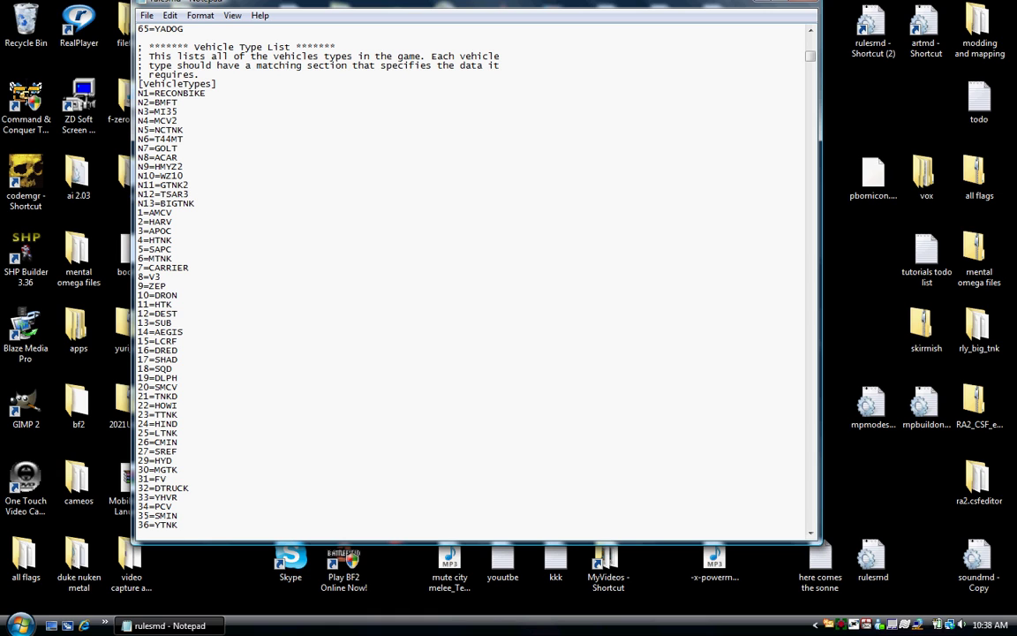
key(Return)
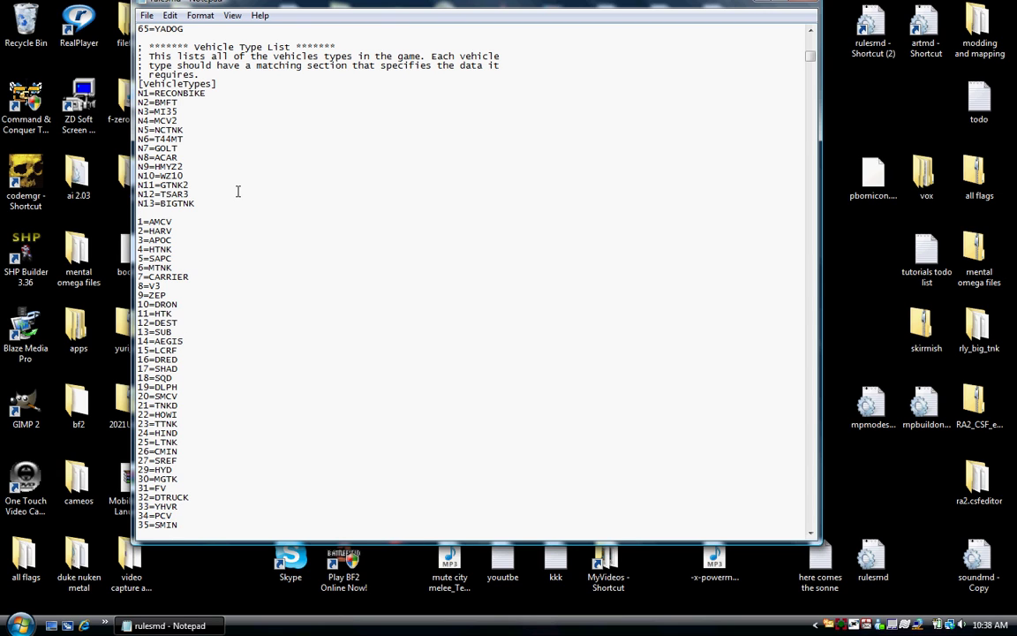
text(N14=)
text(HTK2)
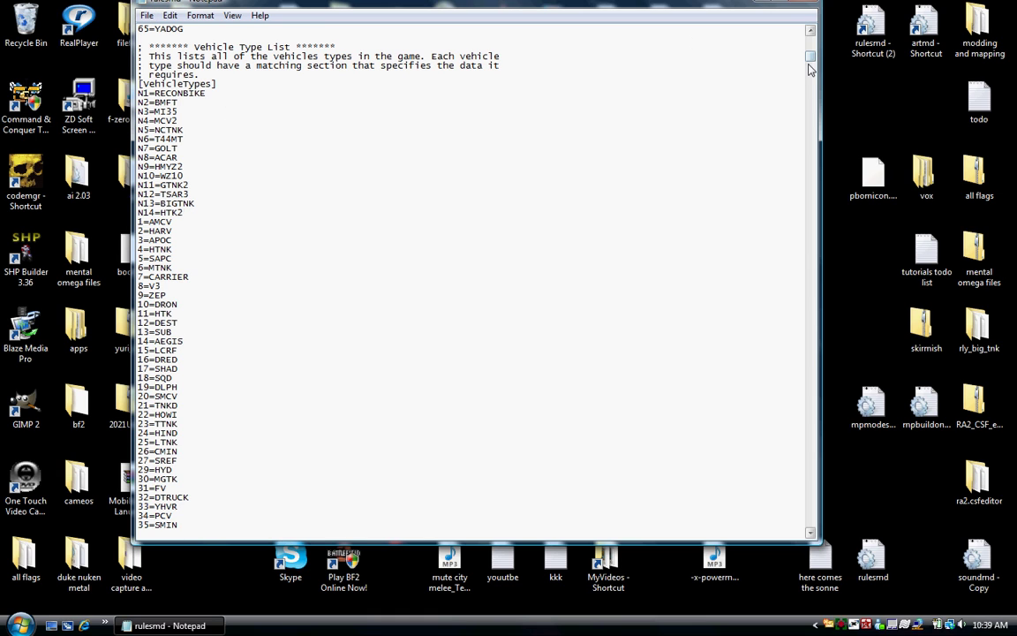
Save the changes to rulesmd and close the file
click(145, 17)
click(146, 64)
click(801, 5)
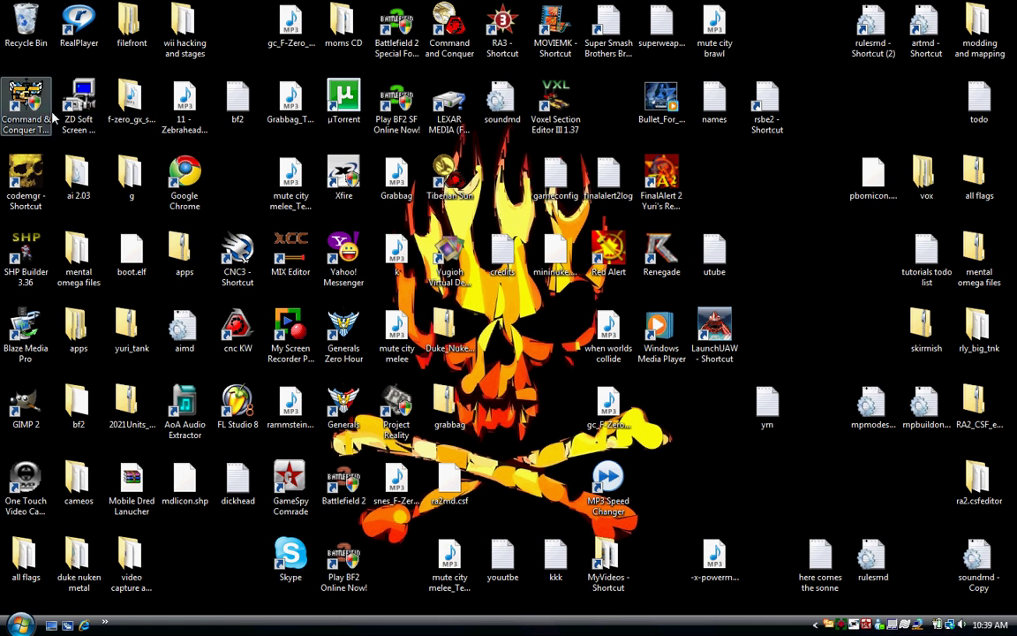
right_click(840, 625)
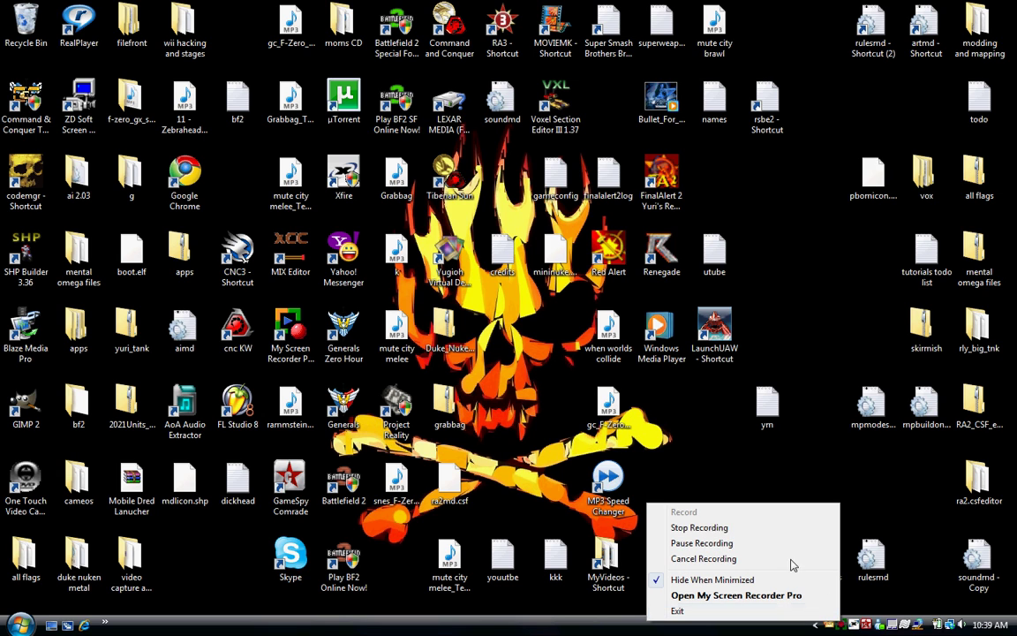
click(702, 543)
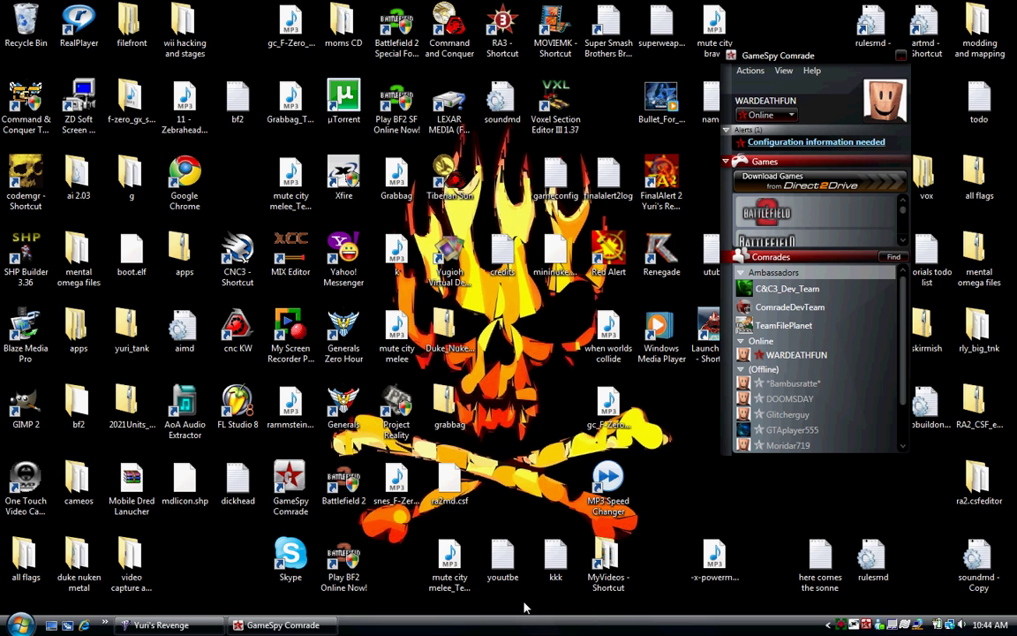
Switch to Yuri's Revenge, resume the mission, and test-drive the lone tank around the paved area beside the base
click(202, 632)
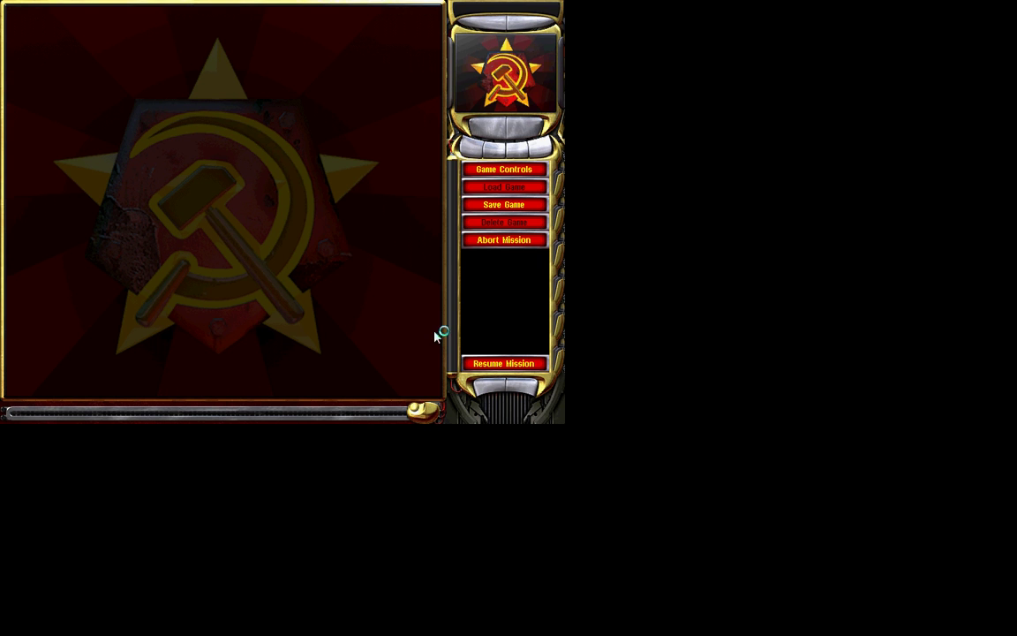
click(484, 363)
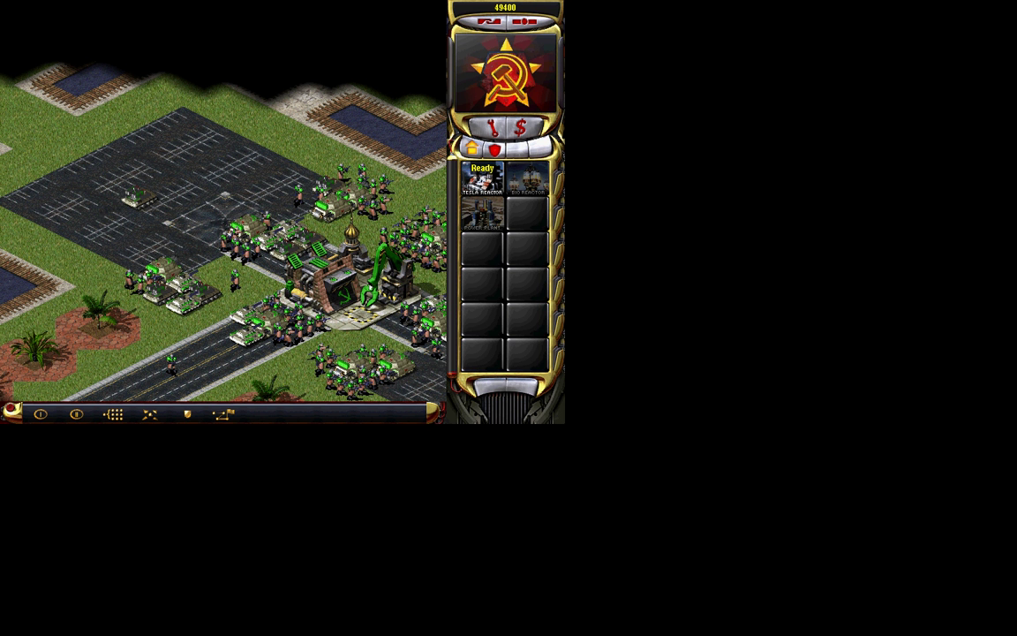
click(134, 180)
click(25, 192)
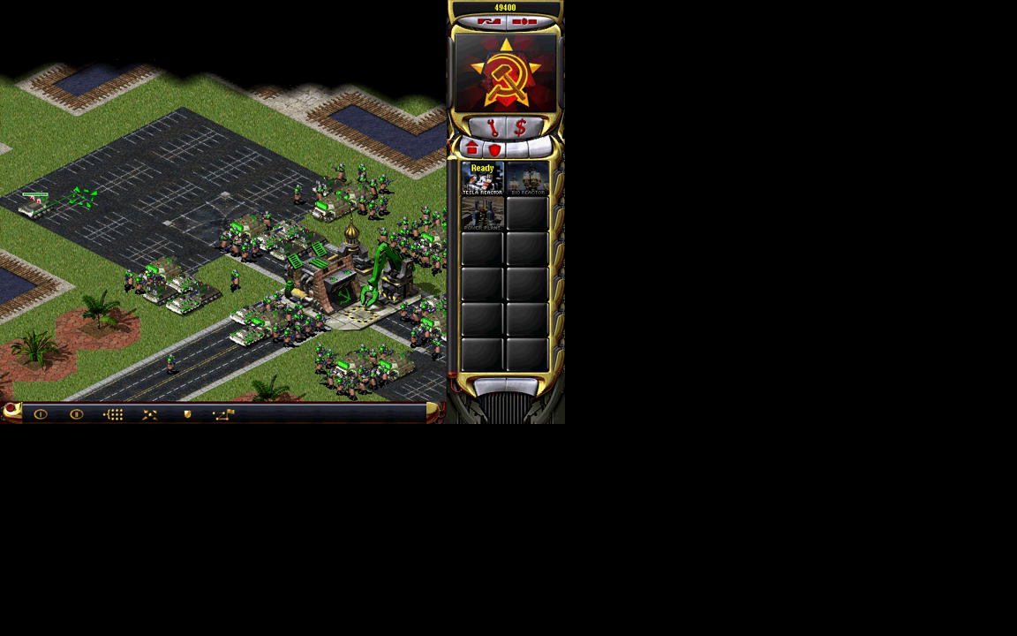
click(125, 199)
click(77, 233)
click(33, 190)
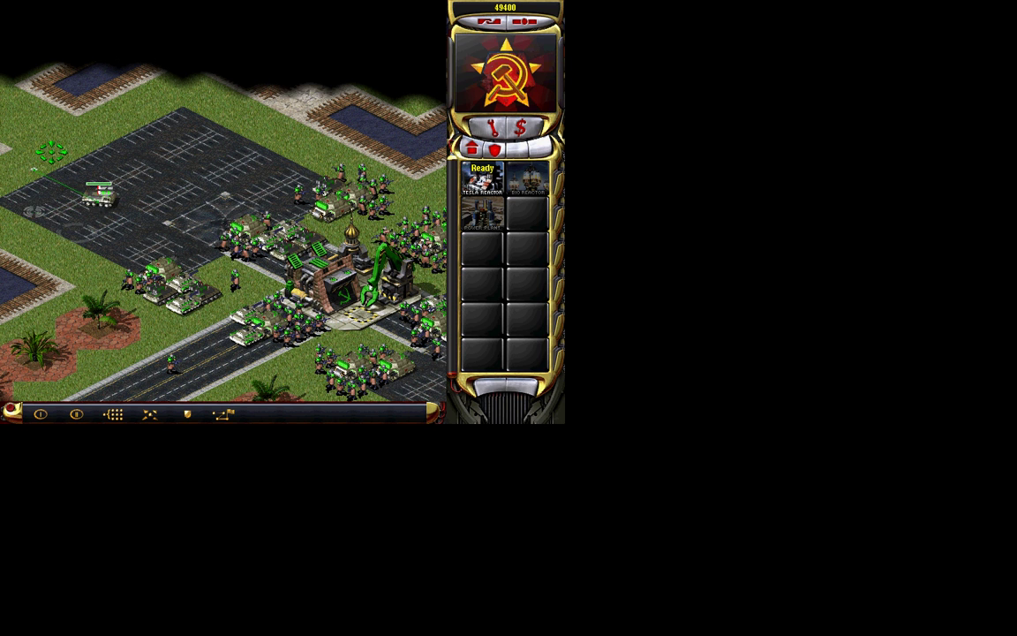
click(87, 123)
click(181, 162)
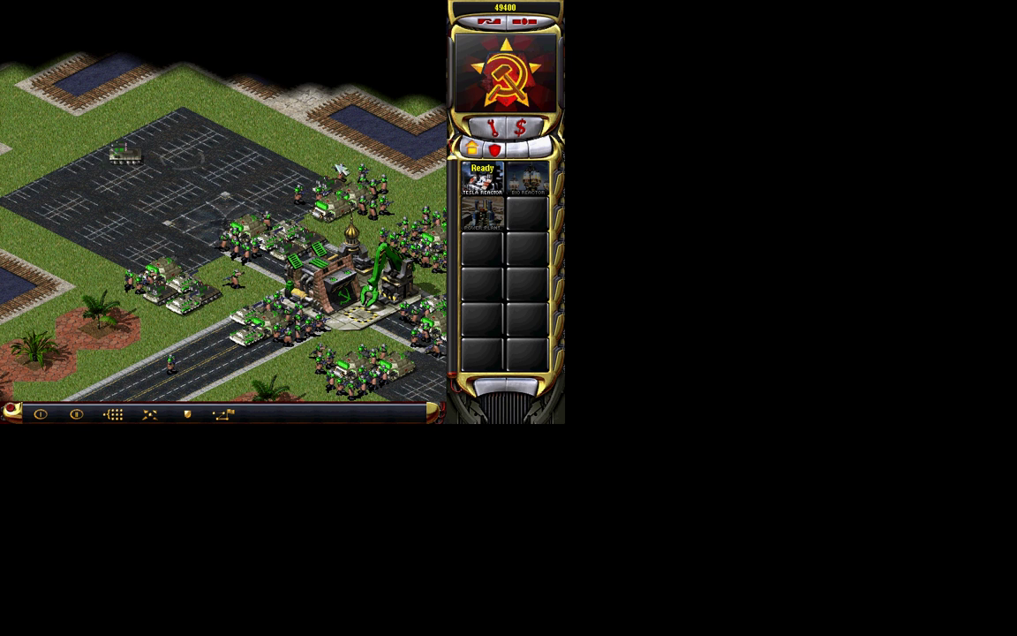
click(483, 177)
key(Down)
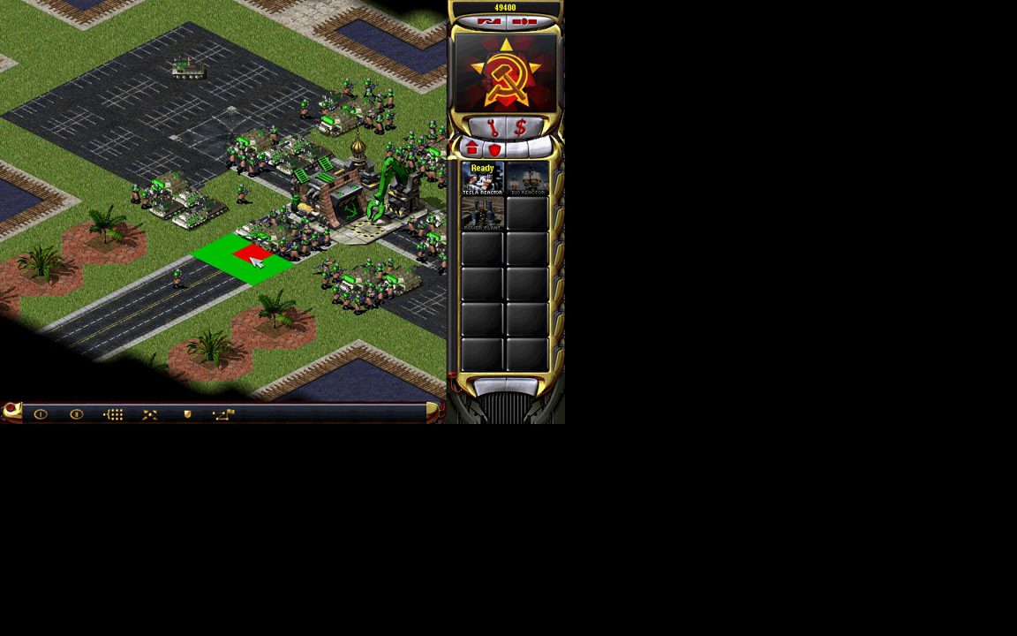
right_click(422, 248)
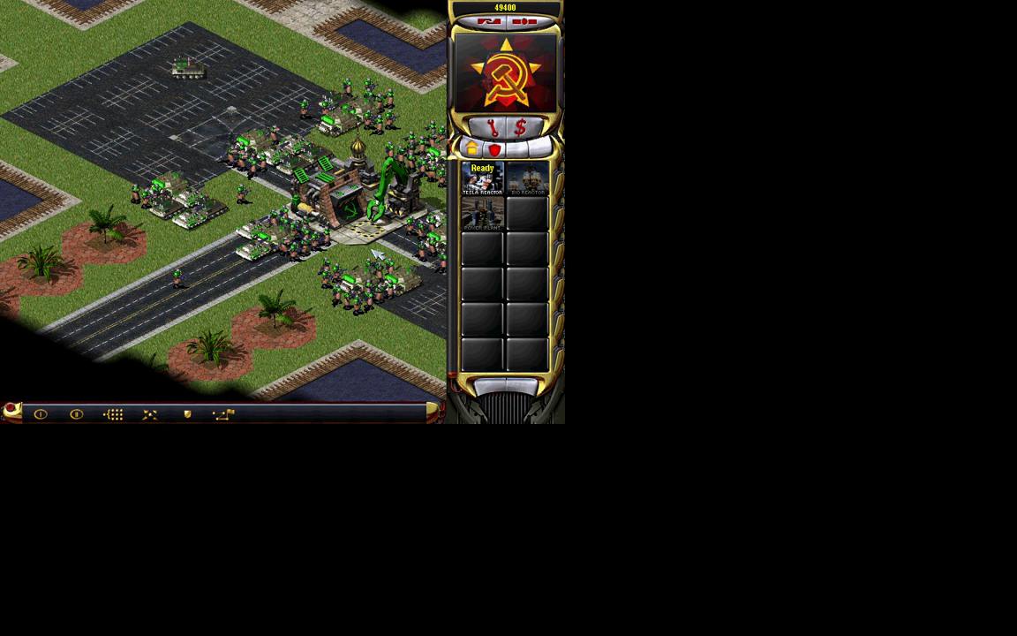
Send the units around the construction yard to the far side of the paved area and place the Tesla Reactor beside the yard
drag(88, 75, 364, 259)
click(243, 35)
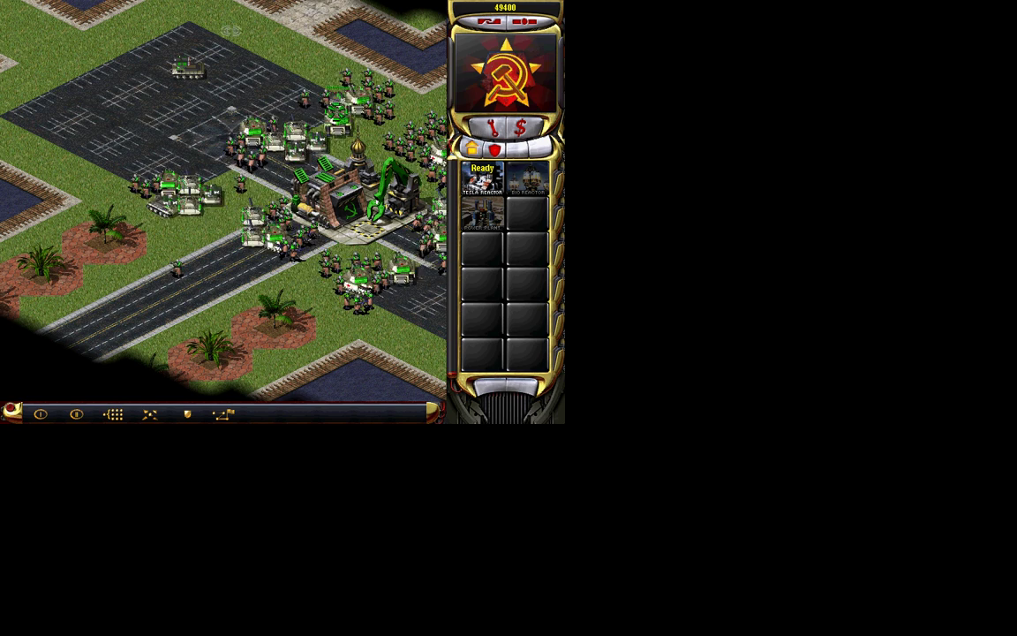
click(487, 181)
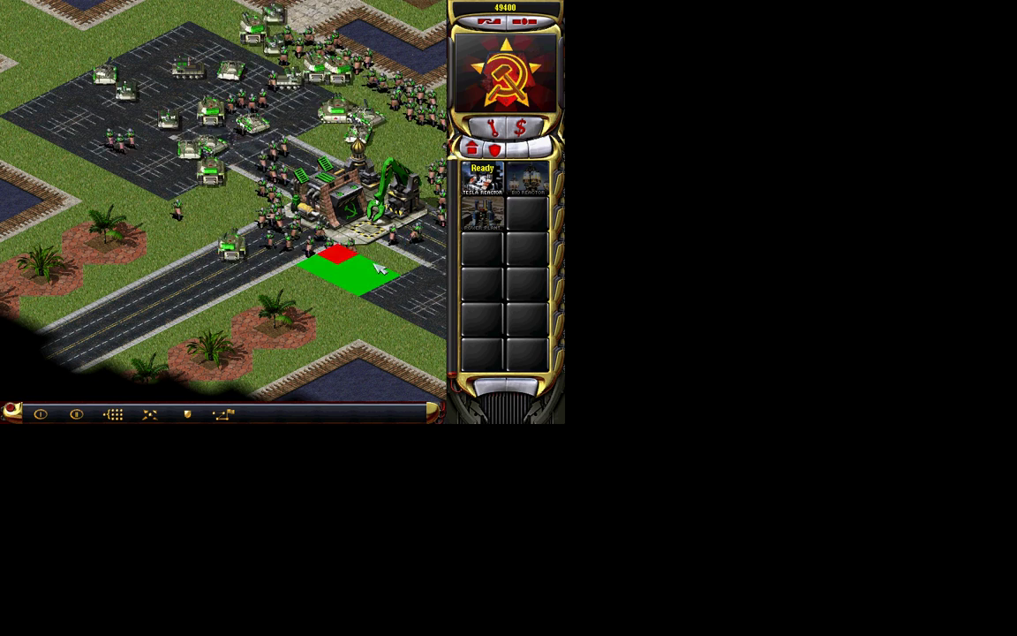
click(399, 264)
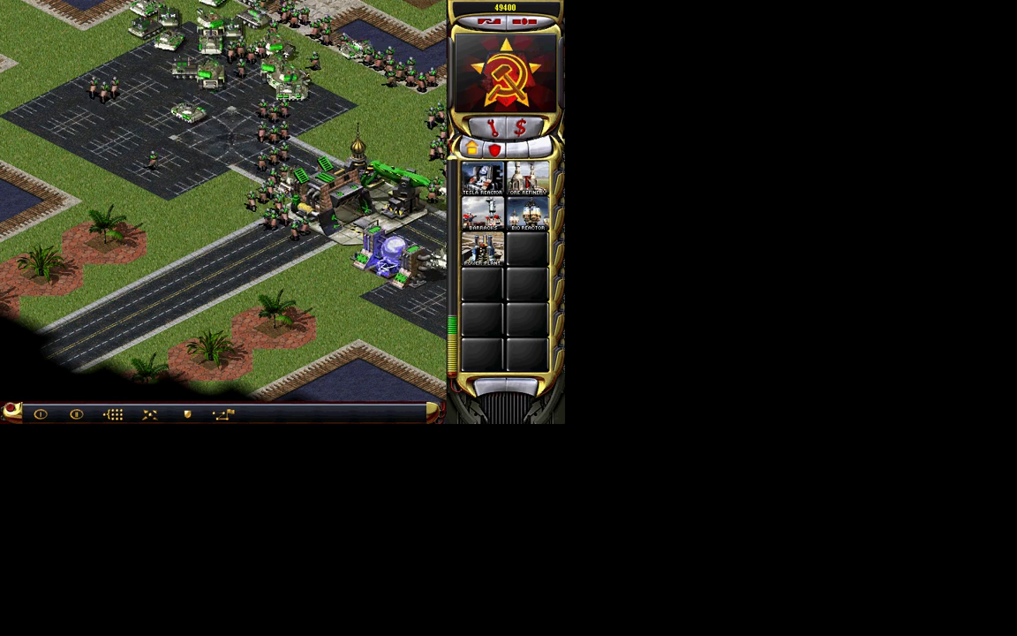
Pause the mission and switch from the game back to the desktop
key(Escape)
key(alt+Tab)
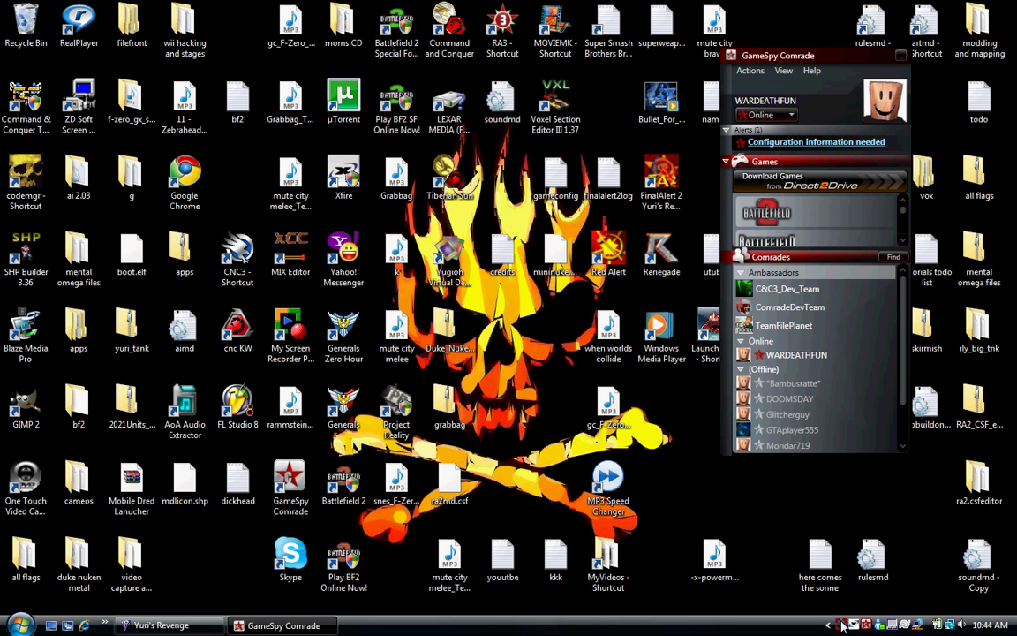
right_click(842, 625)
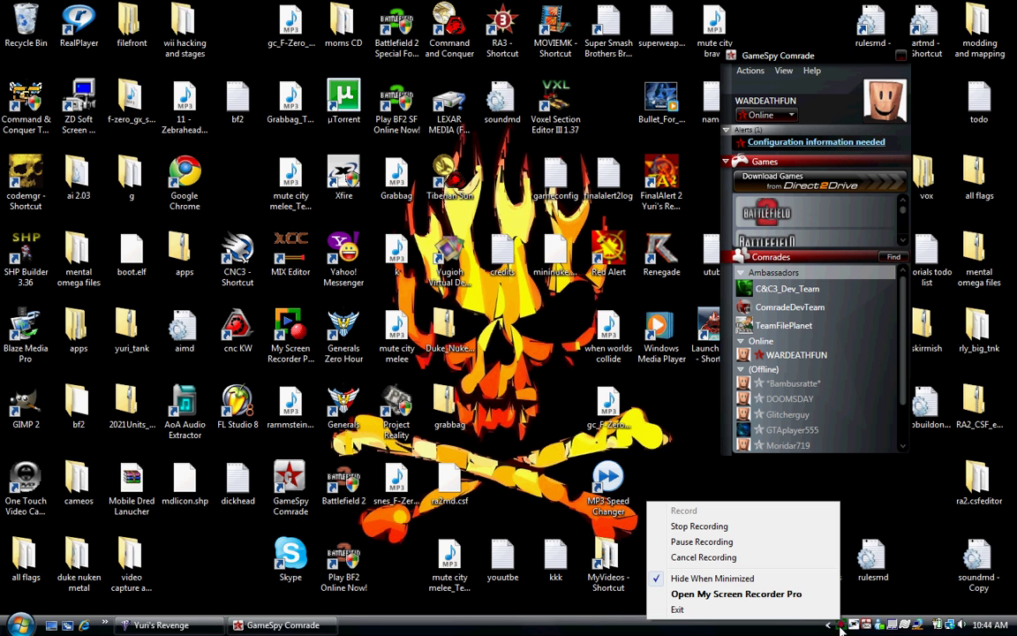
click(733, 615)
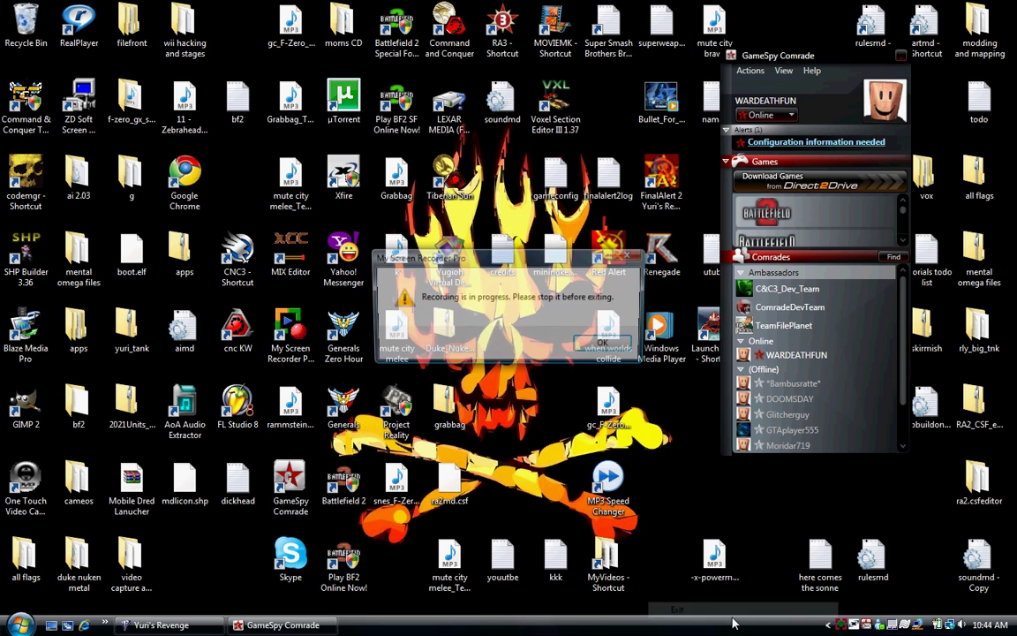
click(609, 341)
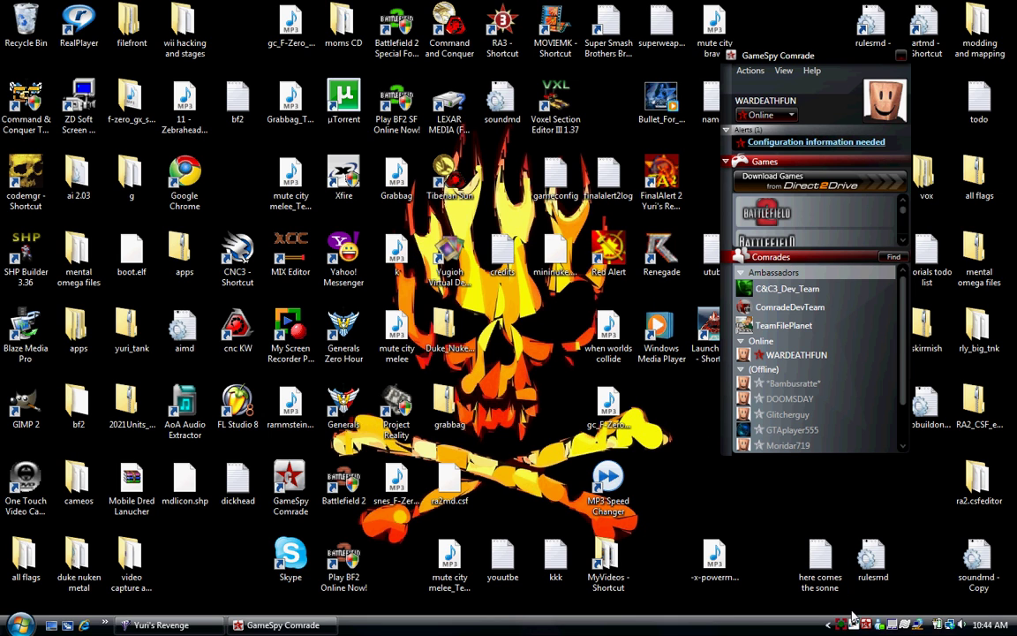
right_click(846, 624)
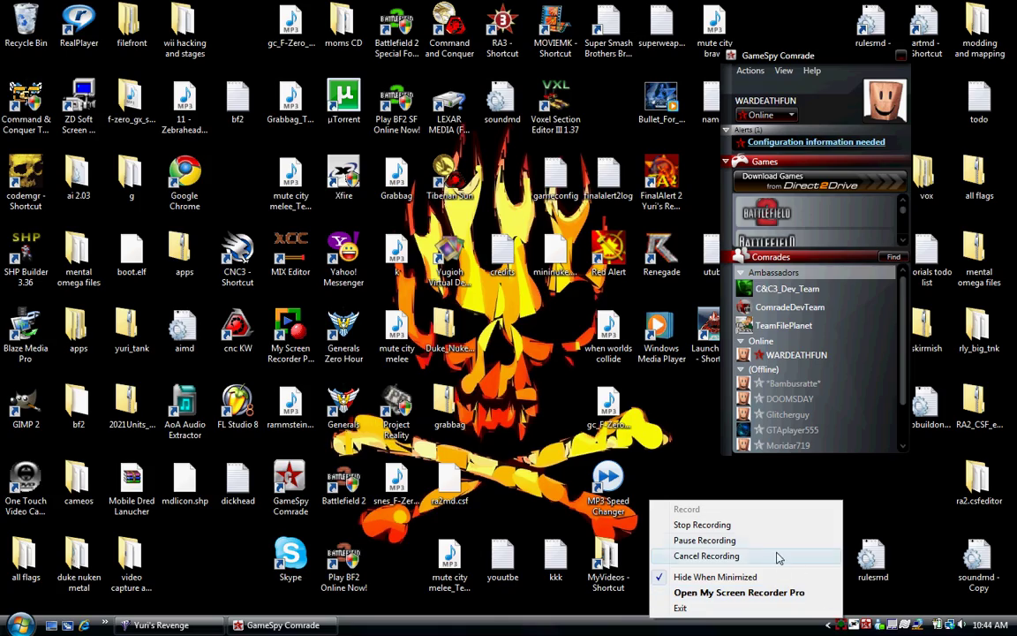